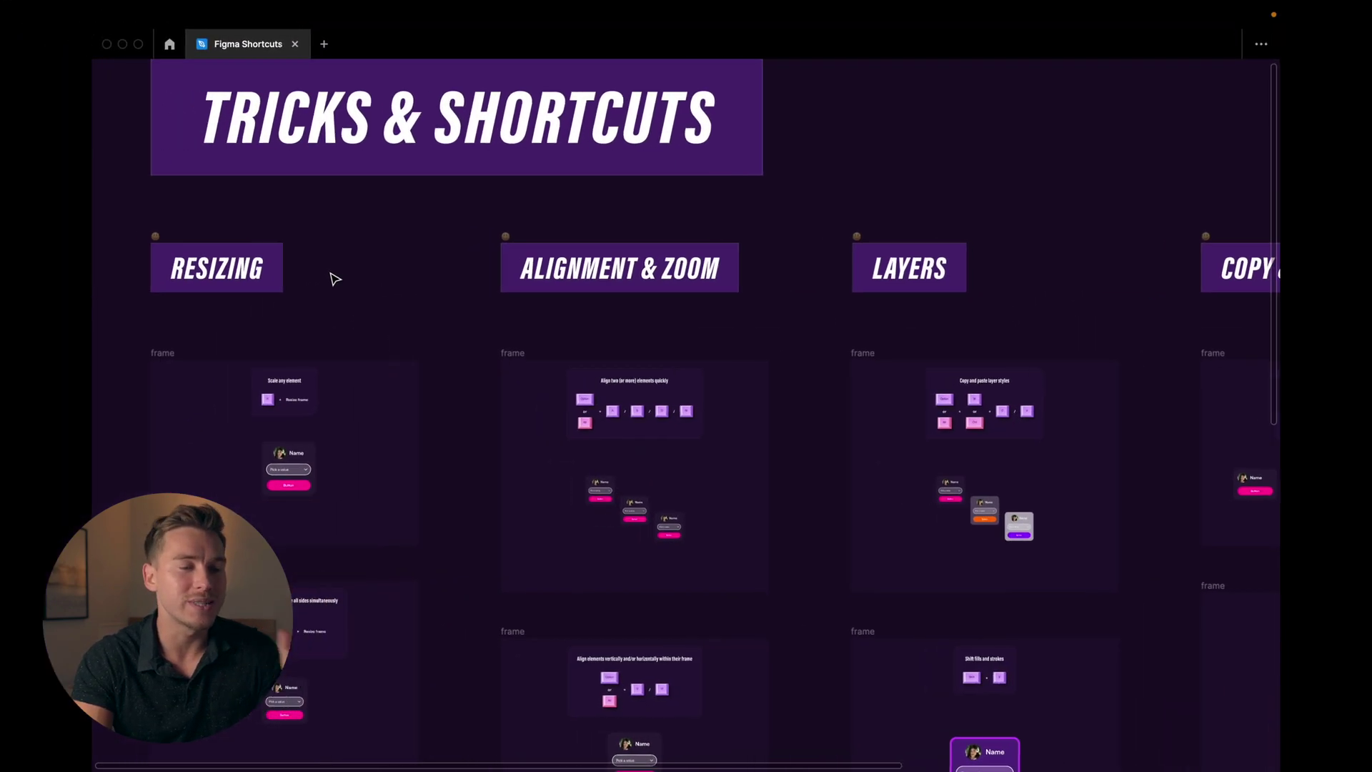
Select the profile card frame under 'Scale any element', reverting an accidental Name text resize
scroll(335, 278, "up", 10)
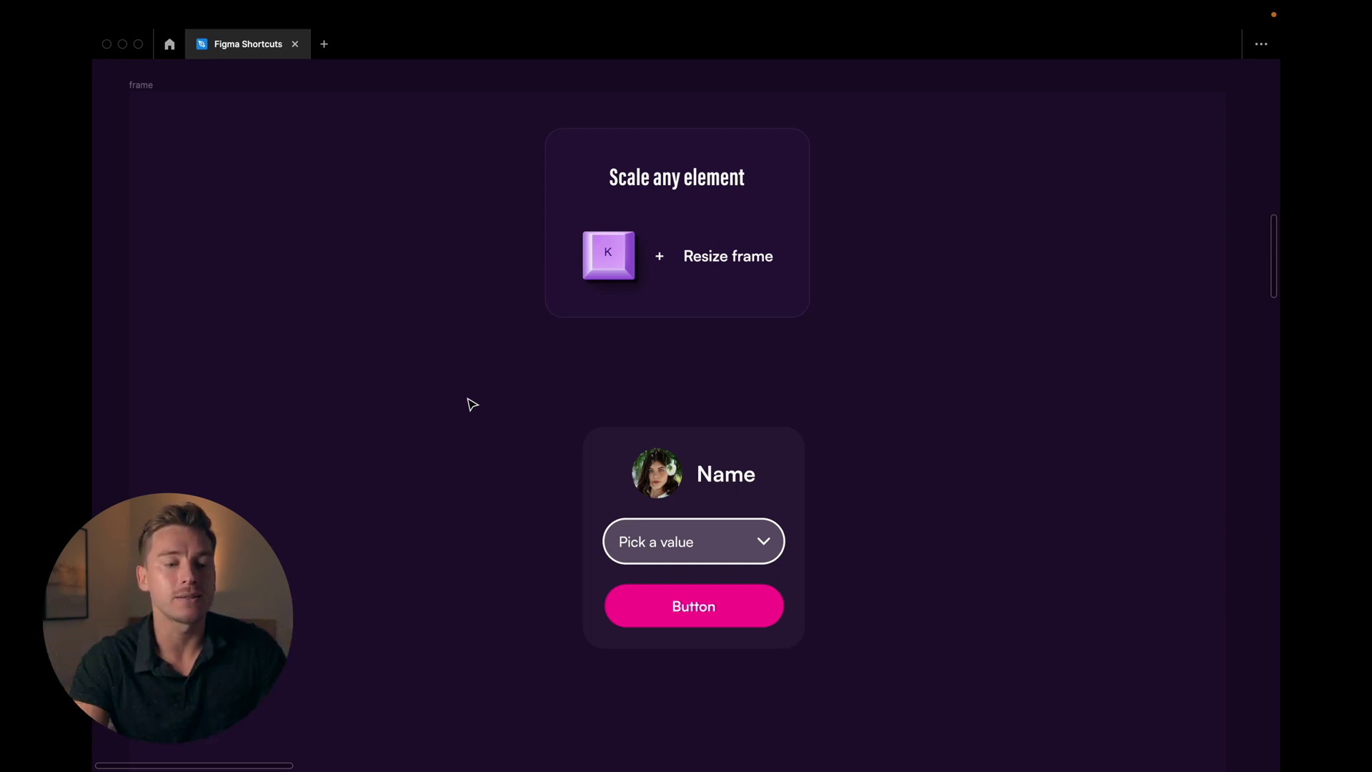
double_click(720, 483)
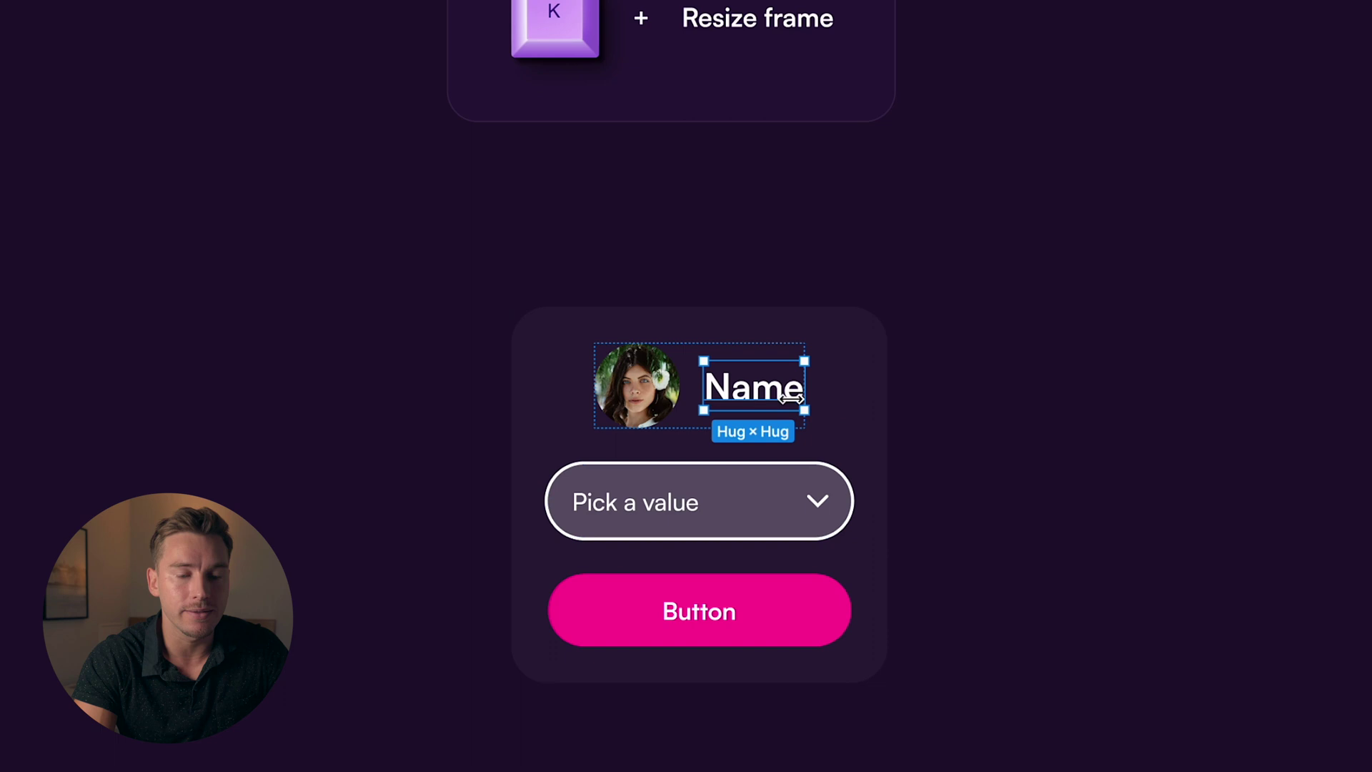
left_click_drag(804, 404, 913, 459)
key("ctrl+z")
left_click(811, 401)
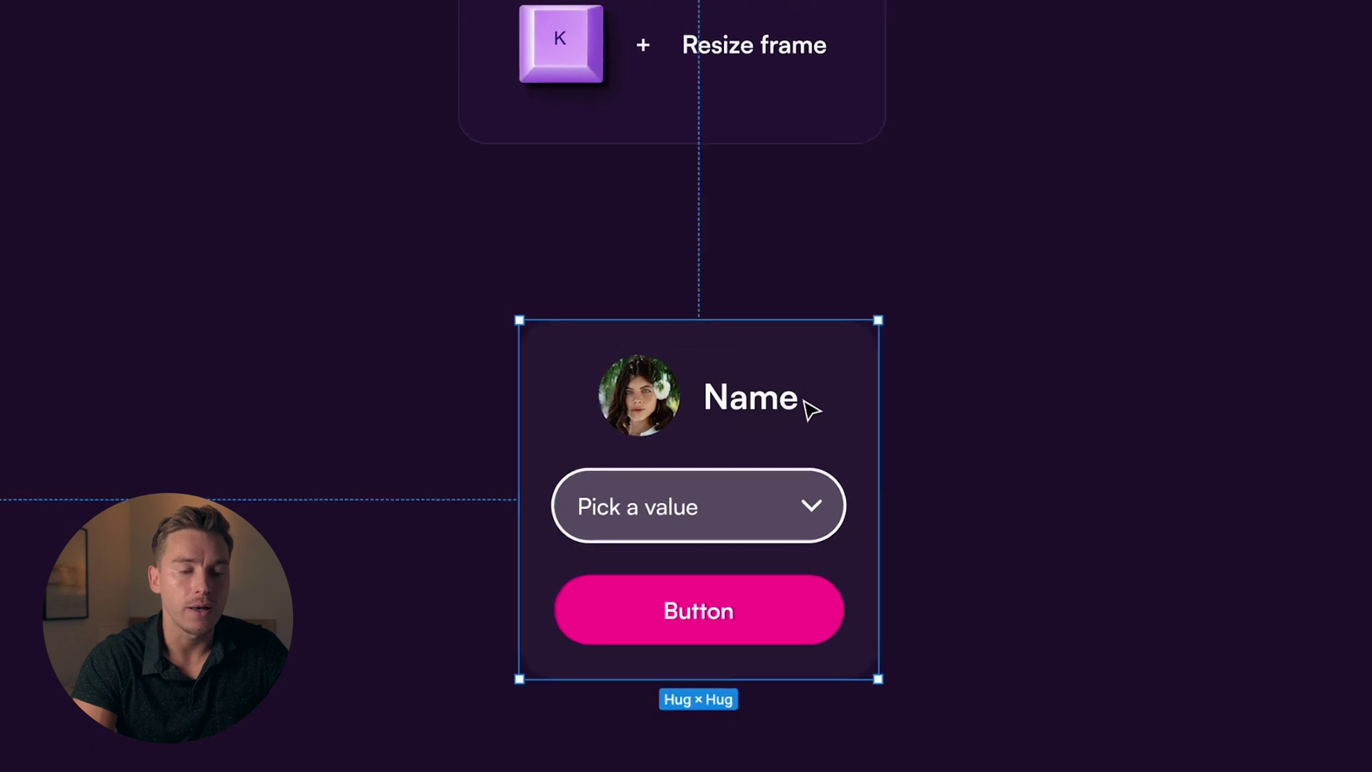
Scale the card proportionally to about 461.56 px square with the K tool, restoring the interface
key("k")
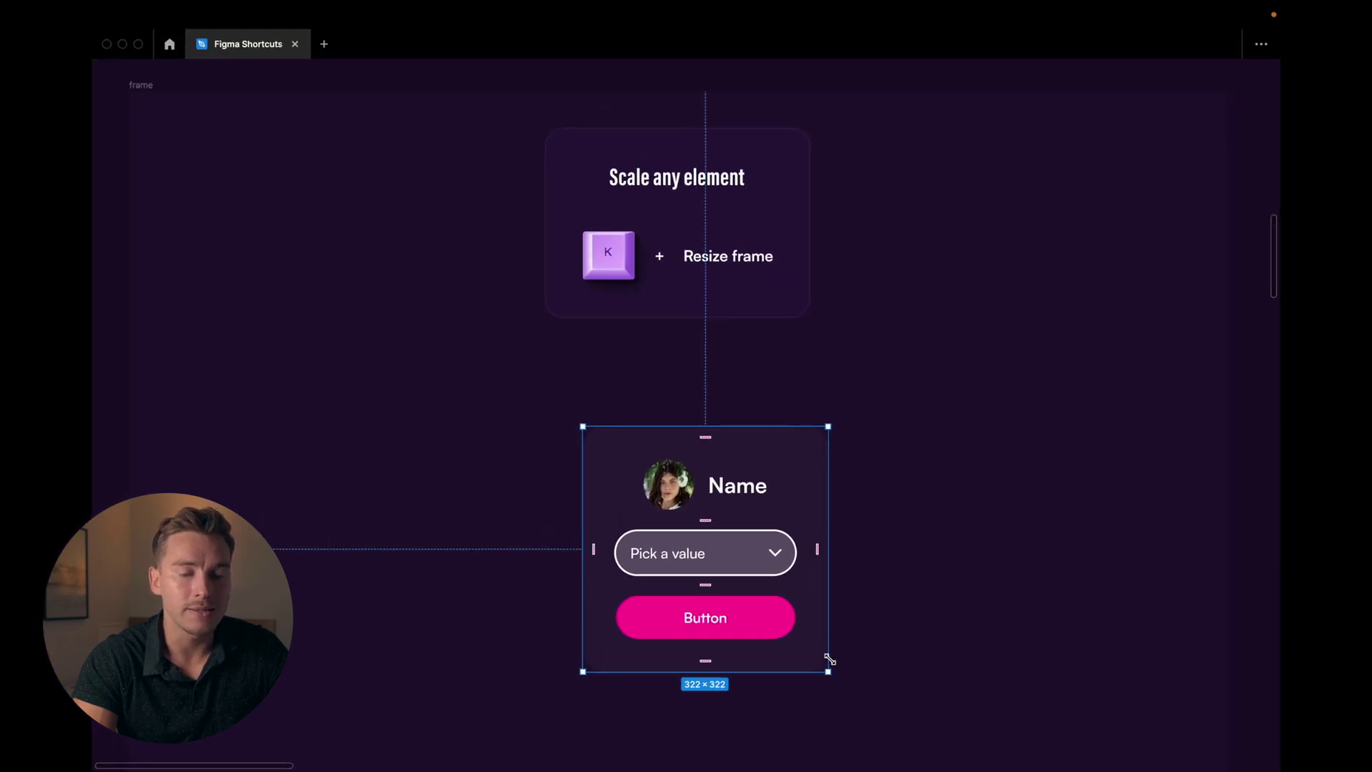
left_click_drag(830, 658, 862, 670)
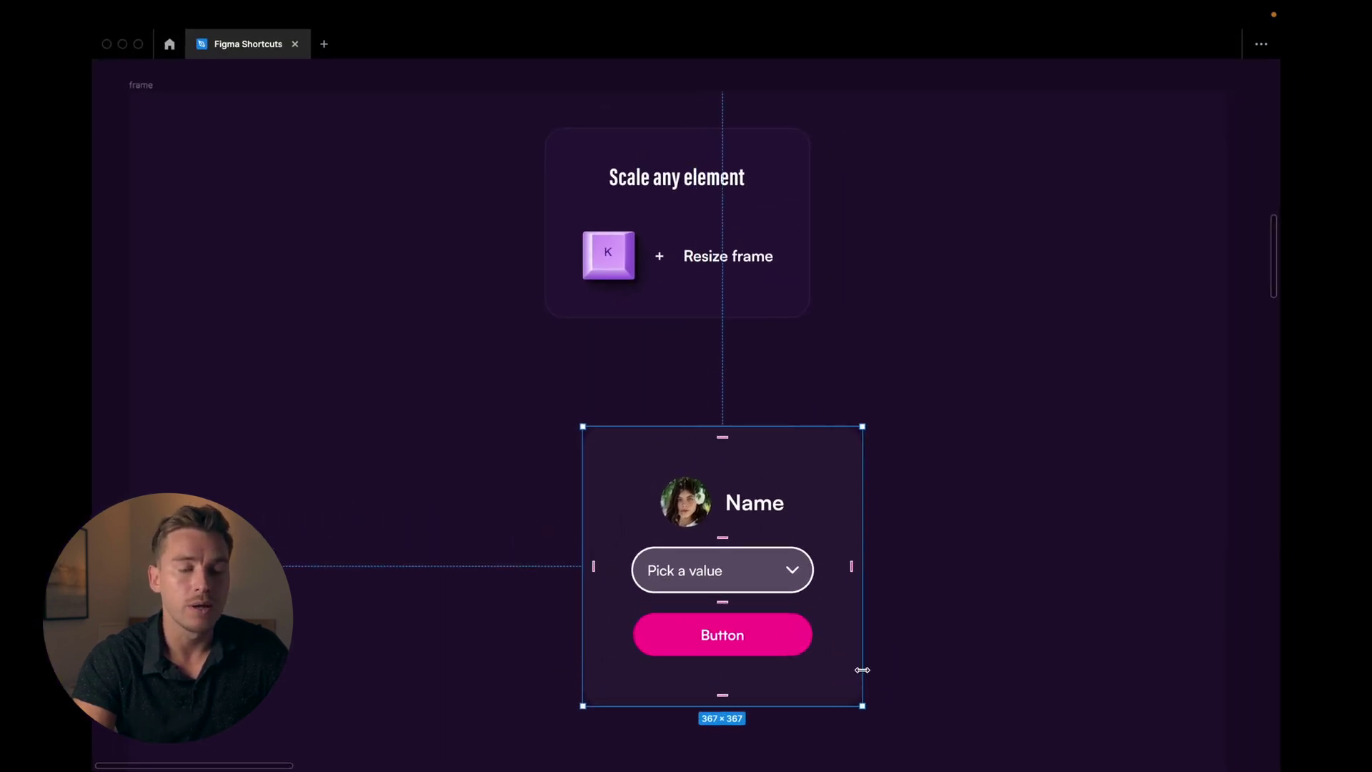
key("ctrl+z")
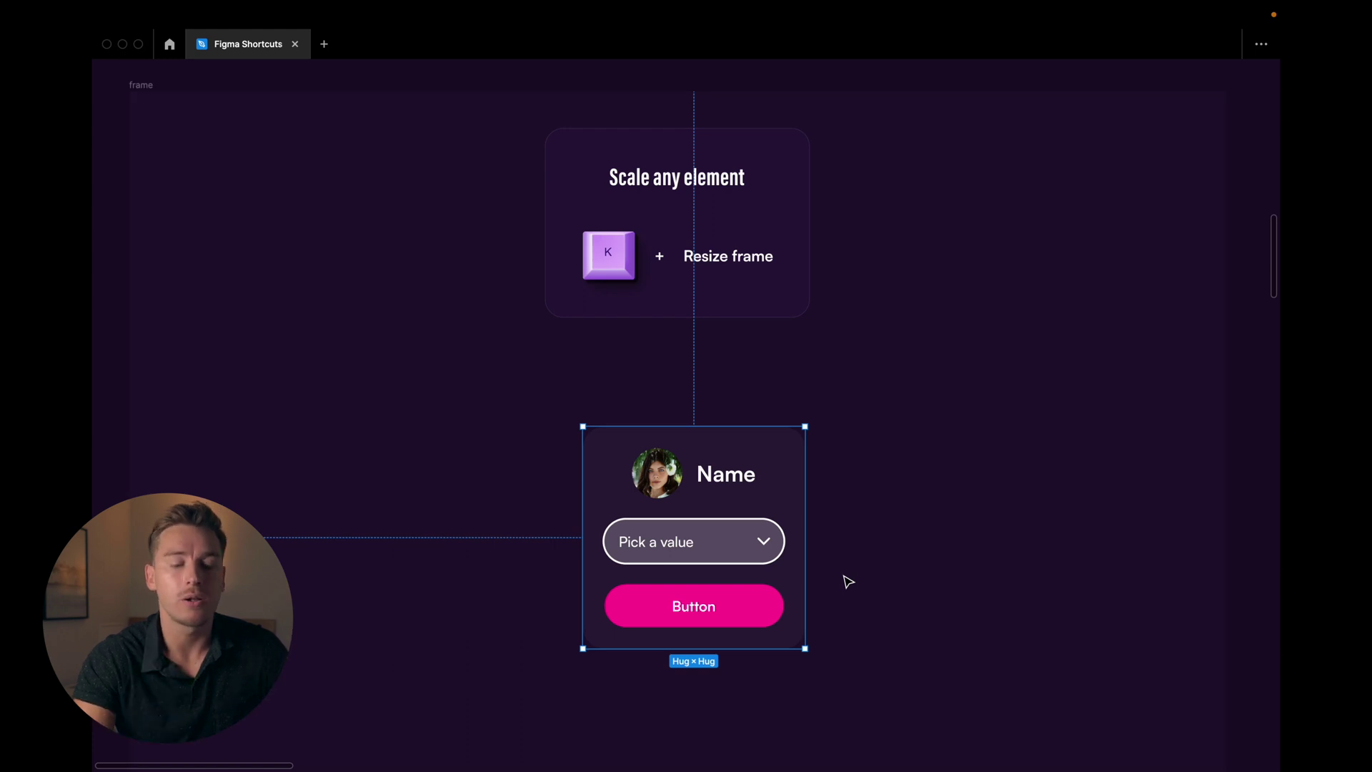
key("ctrl+backslash")
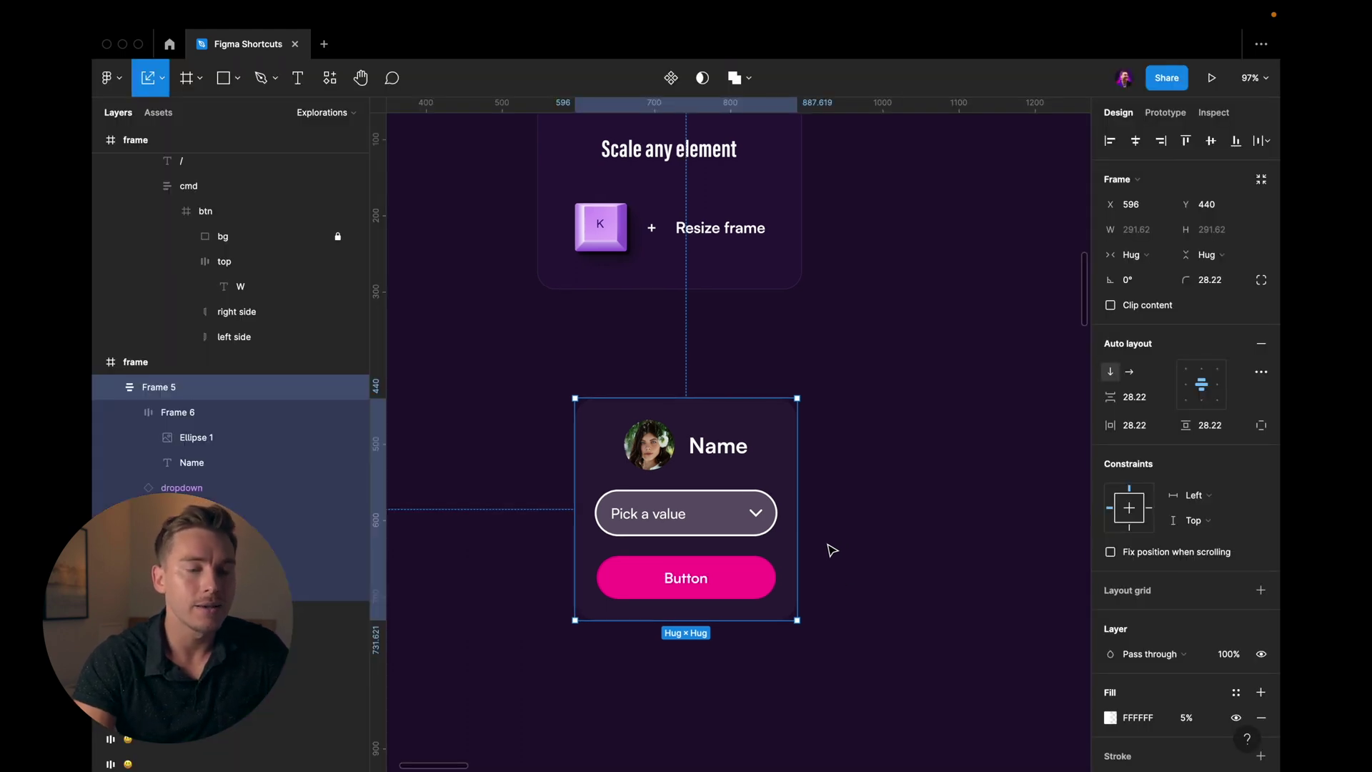
scroll(831, 550, "down", 4)
left_click_drag(830, 615, 904, 650)
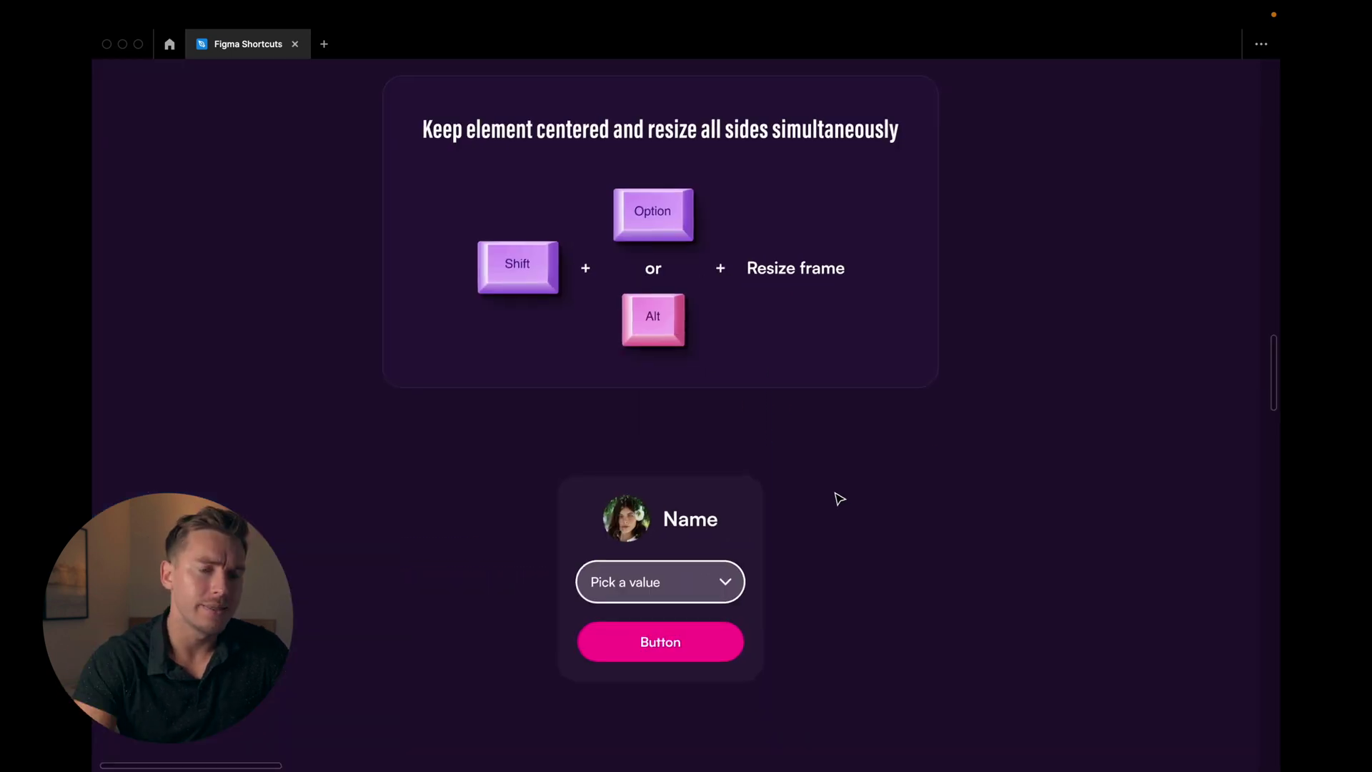
Resize the profile card evenly from its centre to 443×443 using Shift+Alt
scroll(837, 496, "up", 3)
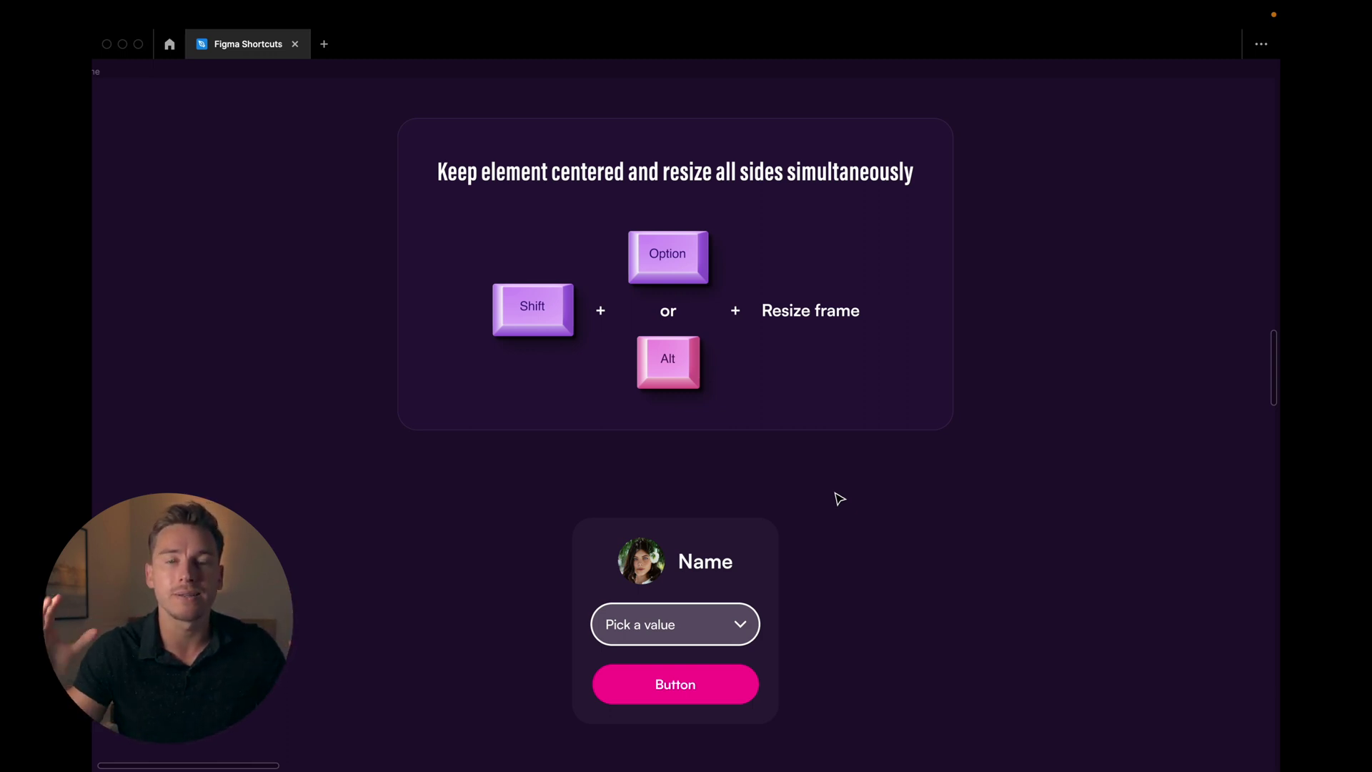
scroll(840, 498, "down", 1)
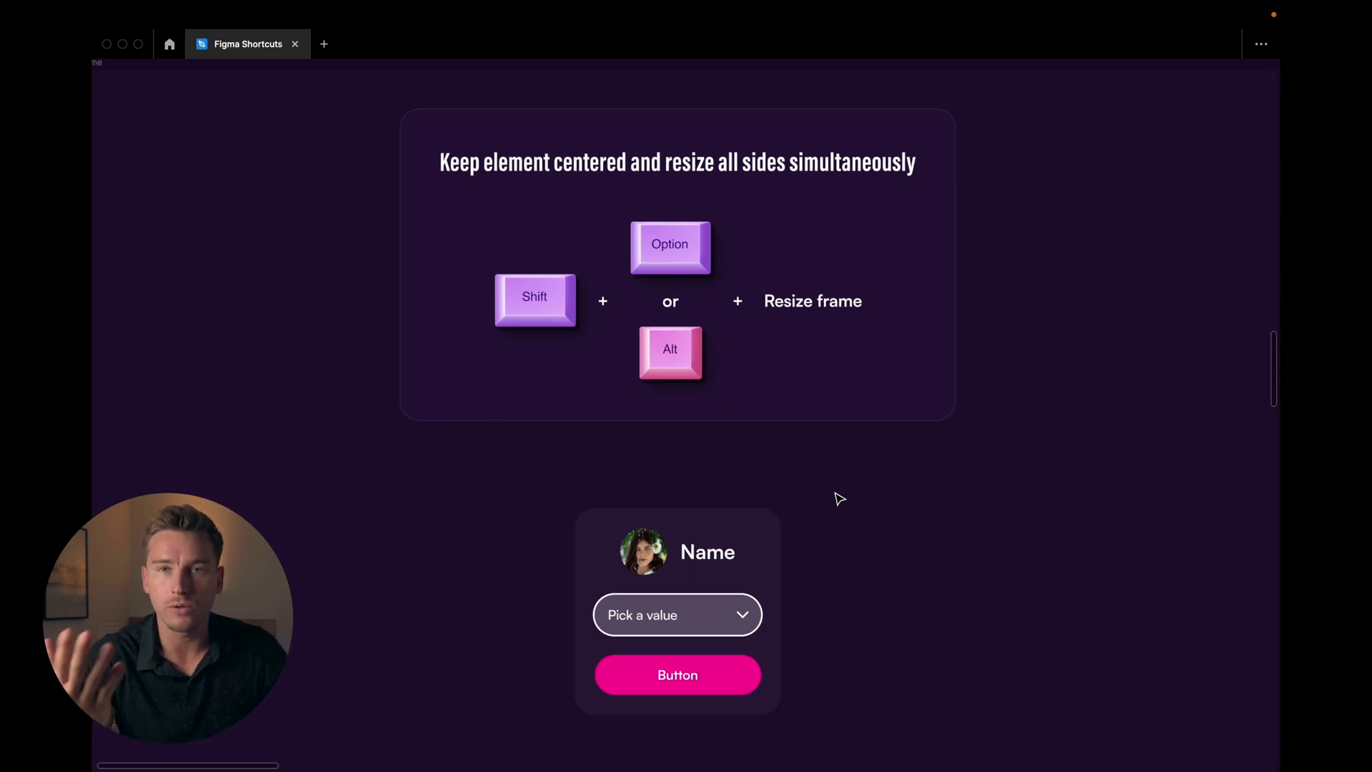
left_click(777, 546)
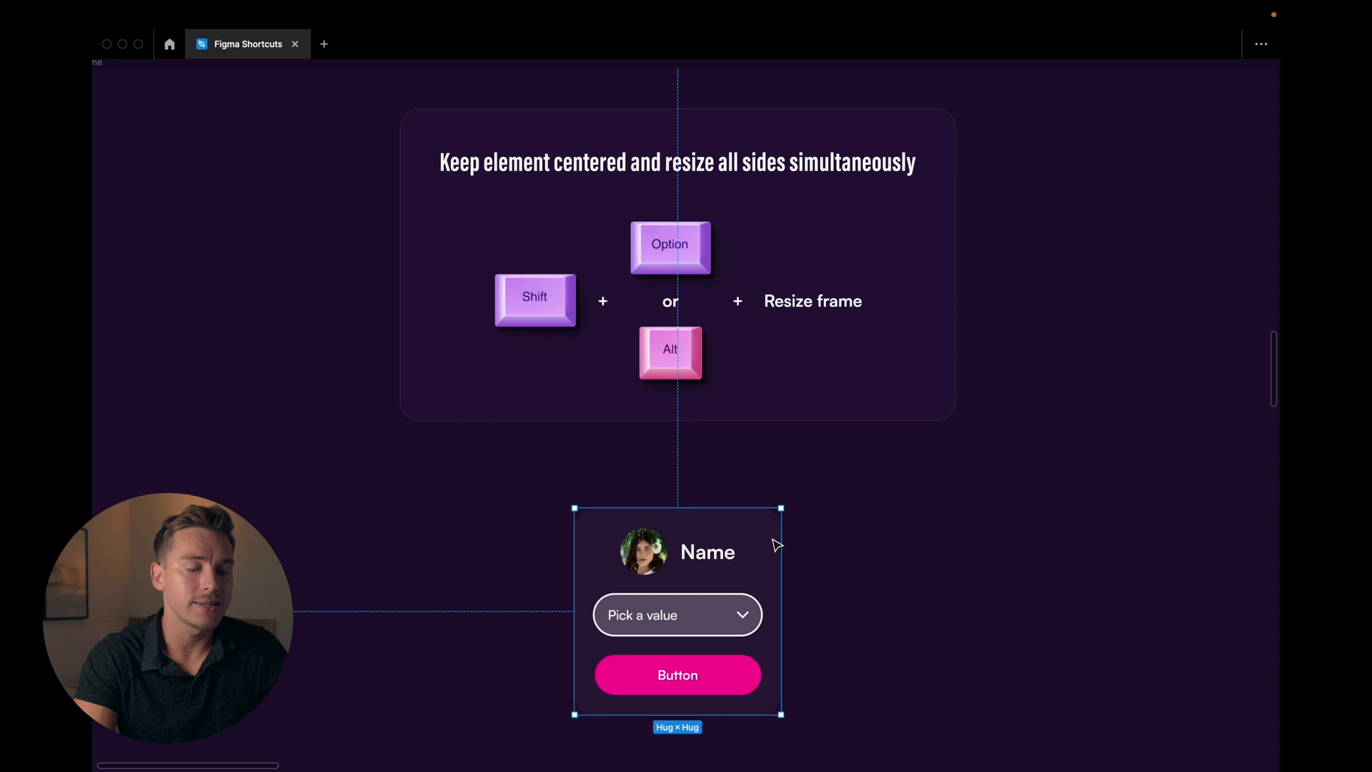
scroll(824, 569, "down", 3)
scroll(786, 661, "down", 2)
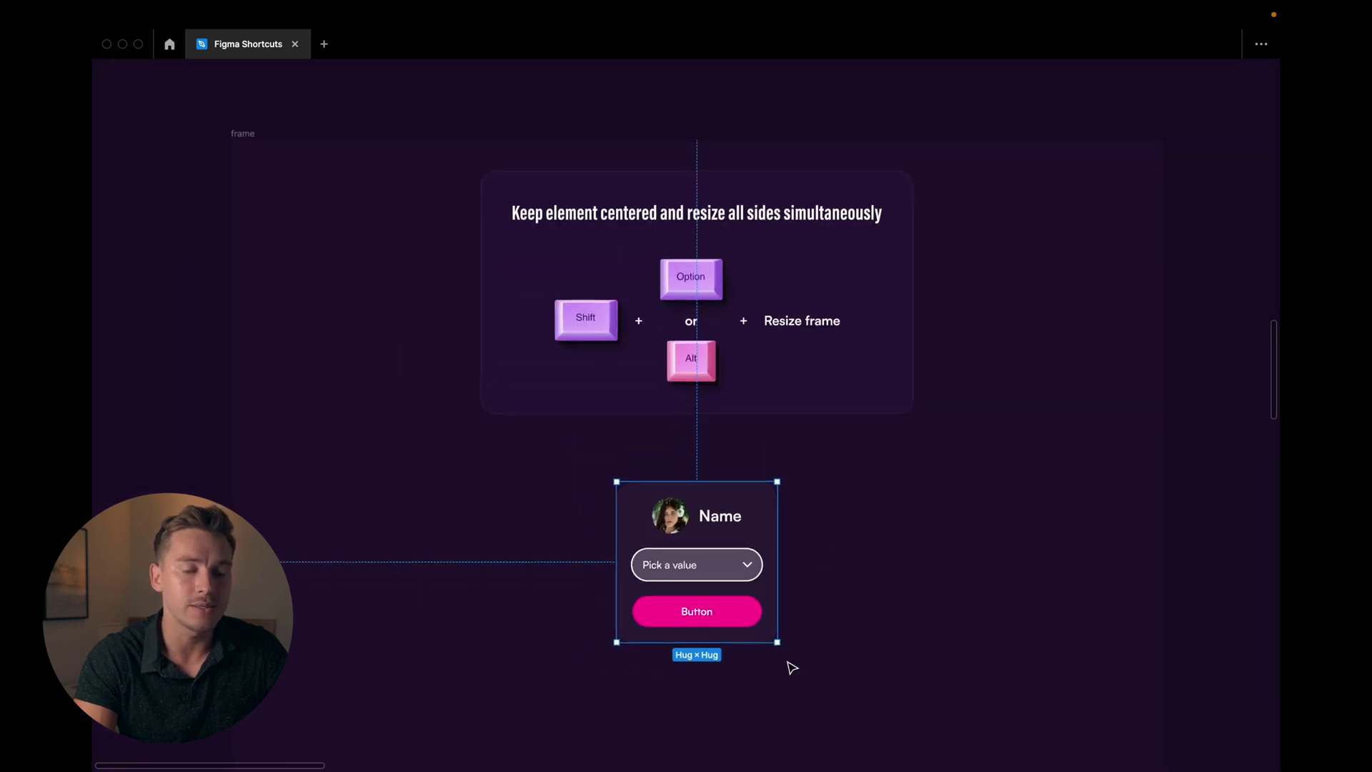
scroll(786, 629, "down", 3)
left_click_drag(799, 538, 873, 598)
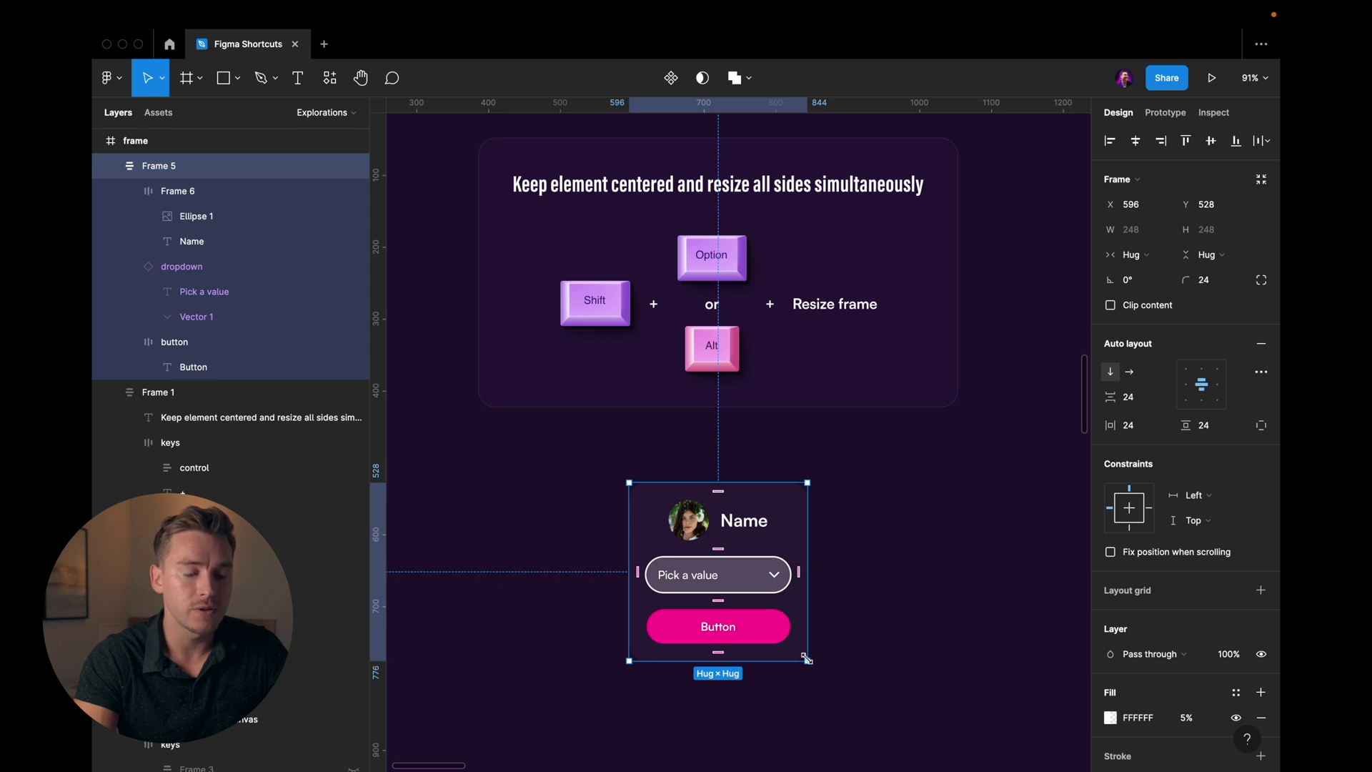
left_click_drag(806, 657, 880, 731)
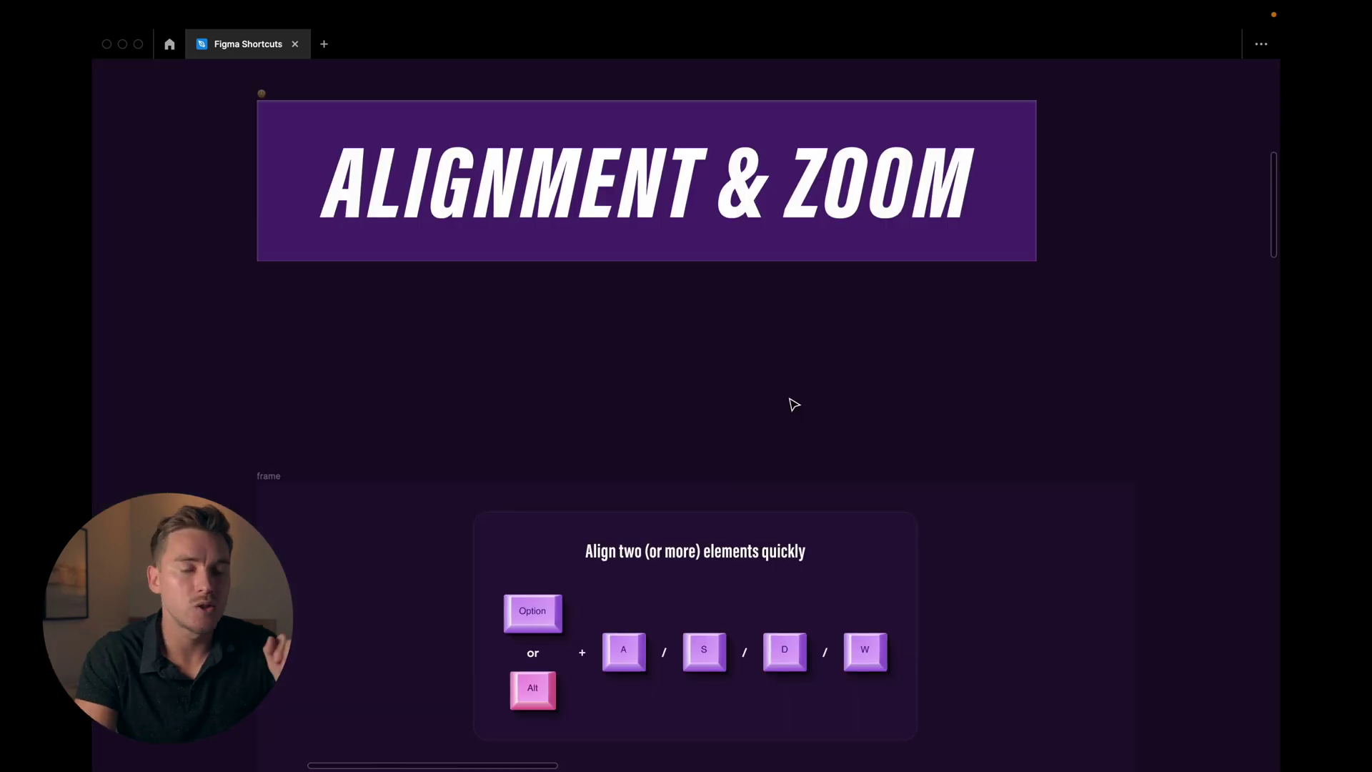
Select all three staggered profile cards together
scroll(793, 404, "down", 10)
scroll(793, 404, "down", 1)
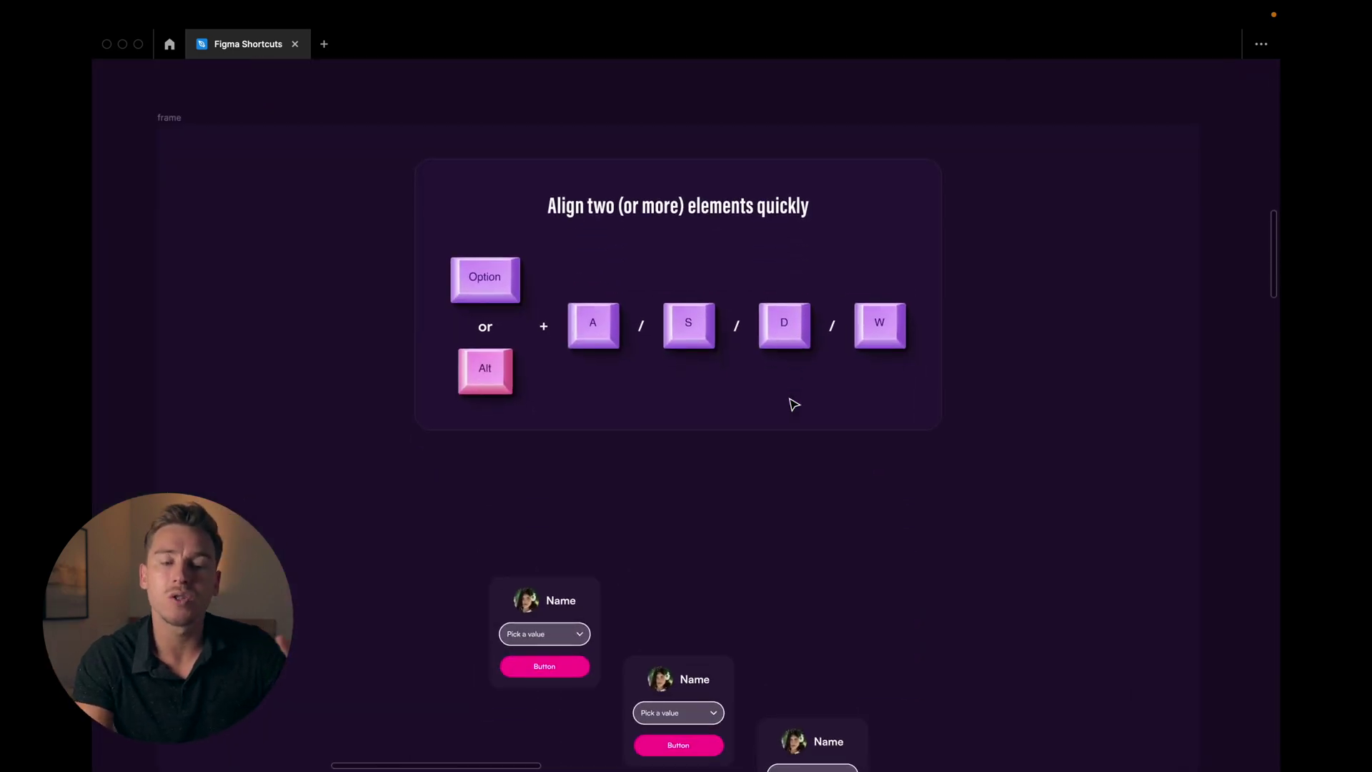
scroll(794, 404, "down", 2)
scroll(794, 405, "up", 2)
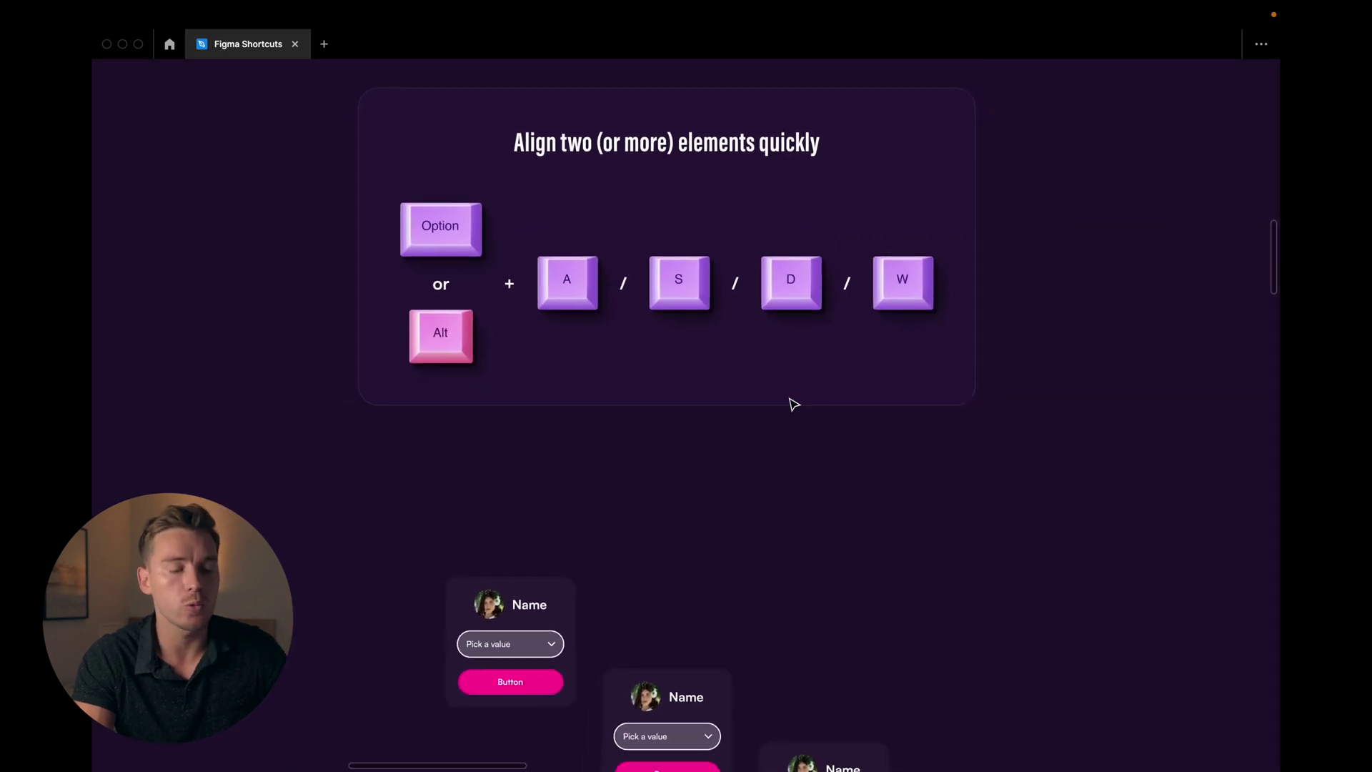
scroll(793, 404, "up", 1)
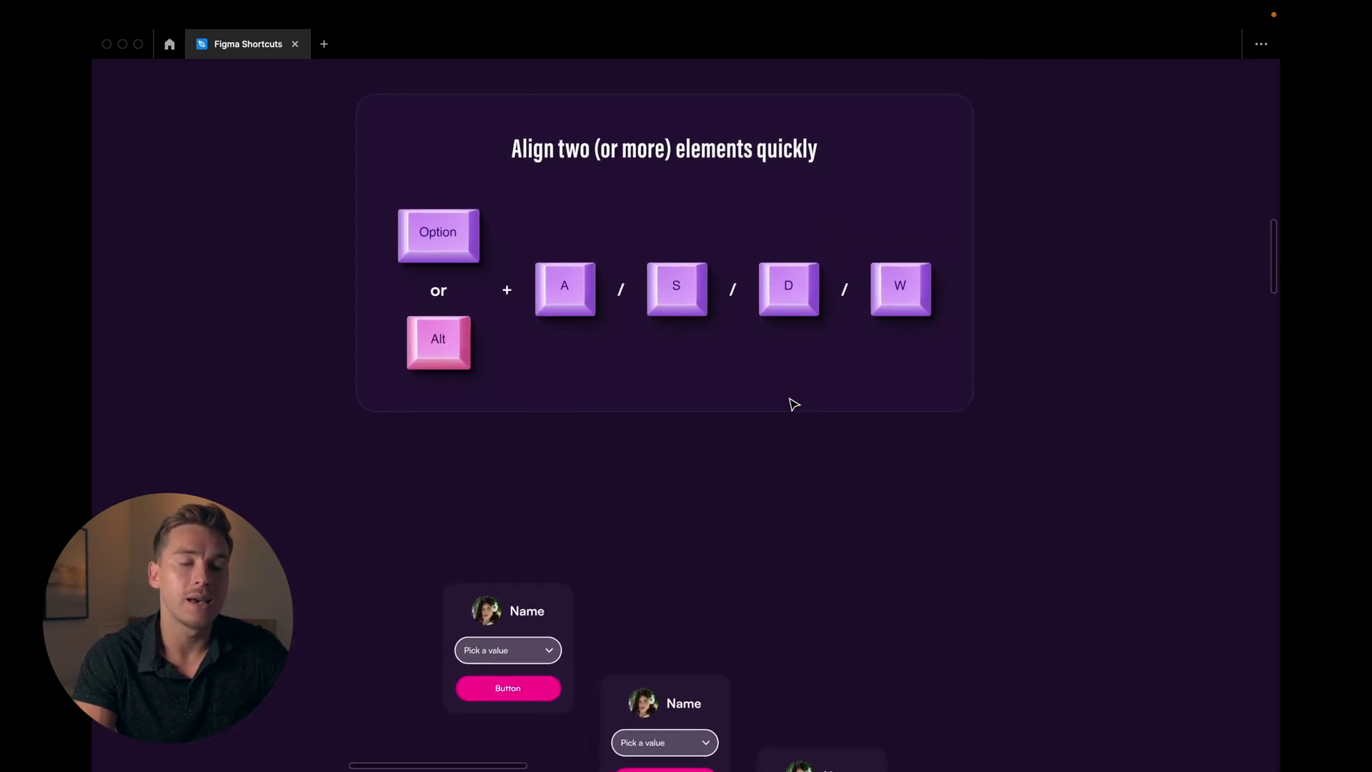
scroll(790, 401, "down", 3)
key("ctrl+a")
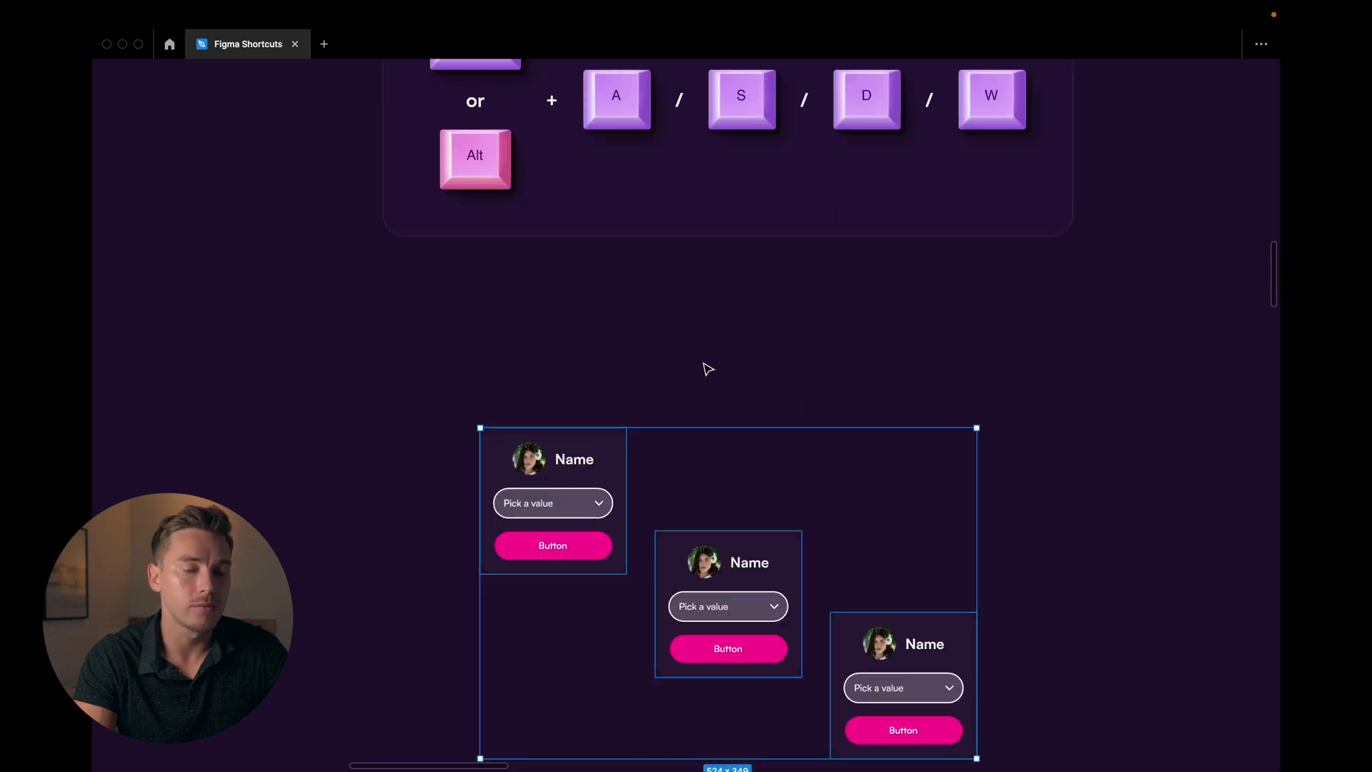
key("Escape")
scroll(886, 615, "down", 2)
left_click(886, 615)
key("ctrl+a")
scroll(529, 375, "up", 2)
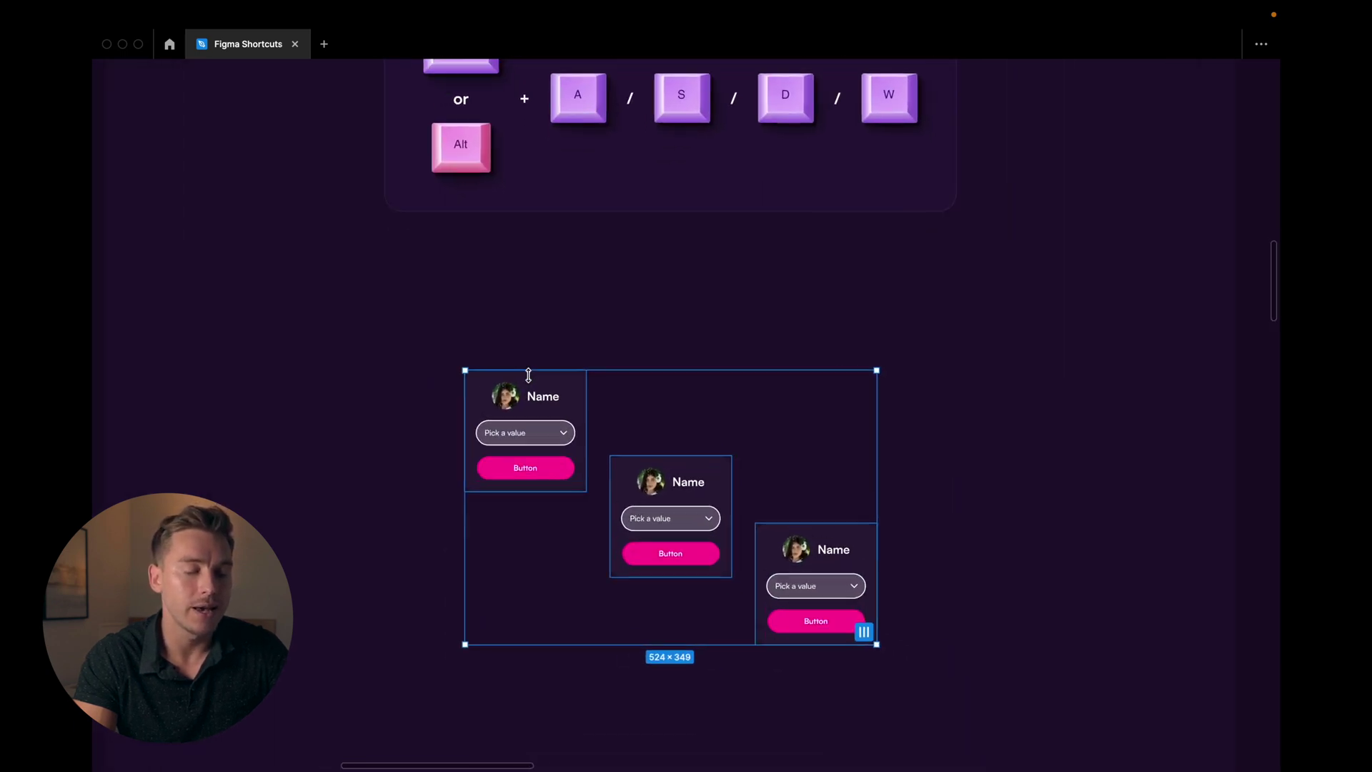
scroll(653, 313, "up", 1)
Align the cards left, right, bottom and top with Alt+A, D, S and W, undoing each
key("alt+a")
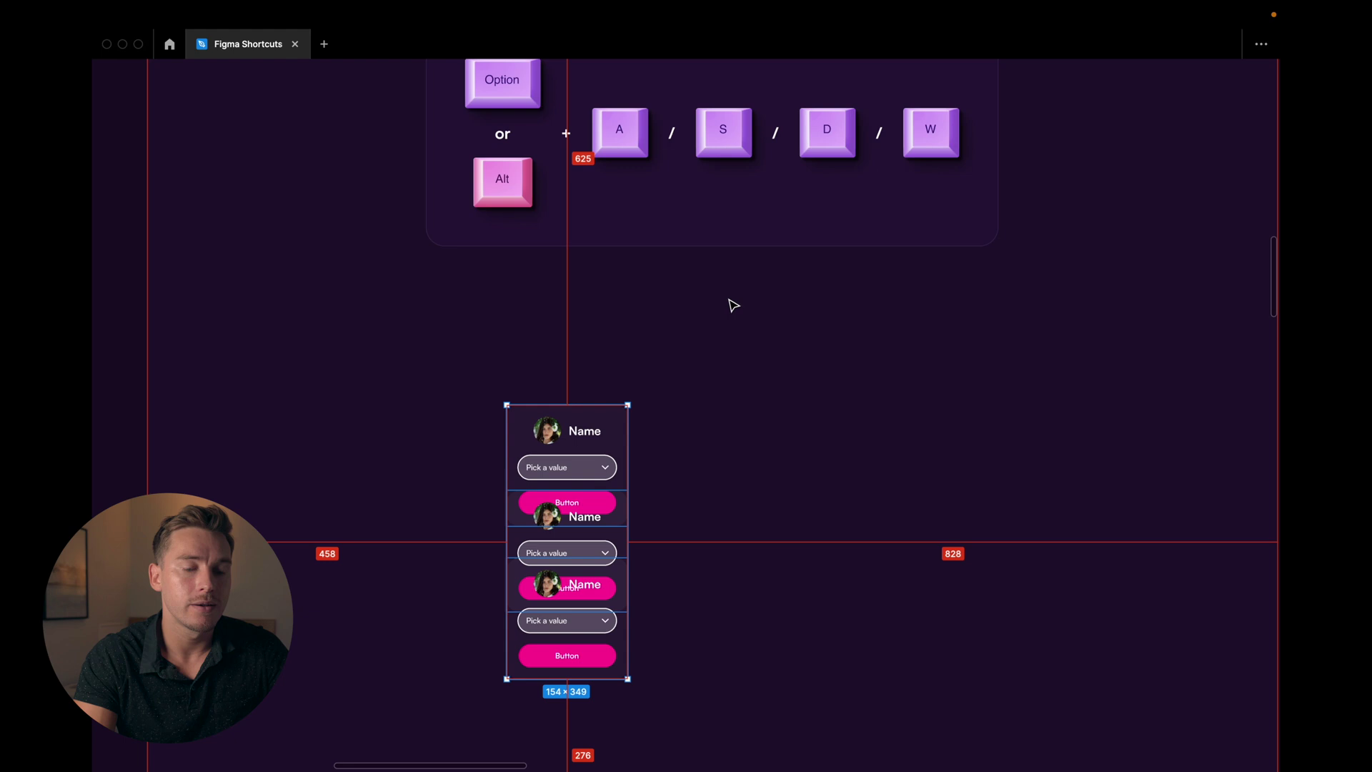
key("ctrl+z")
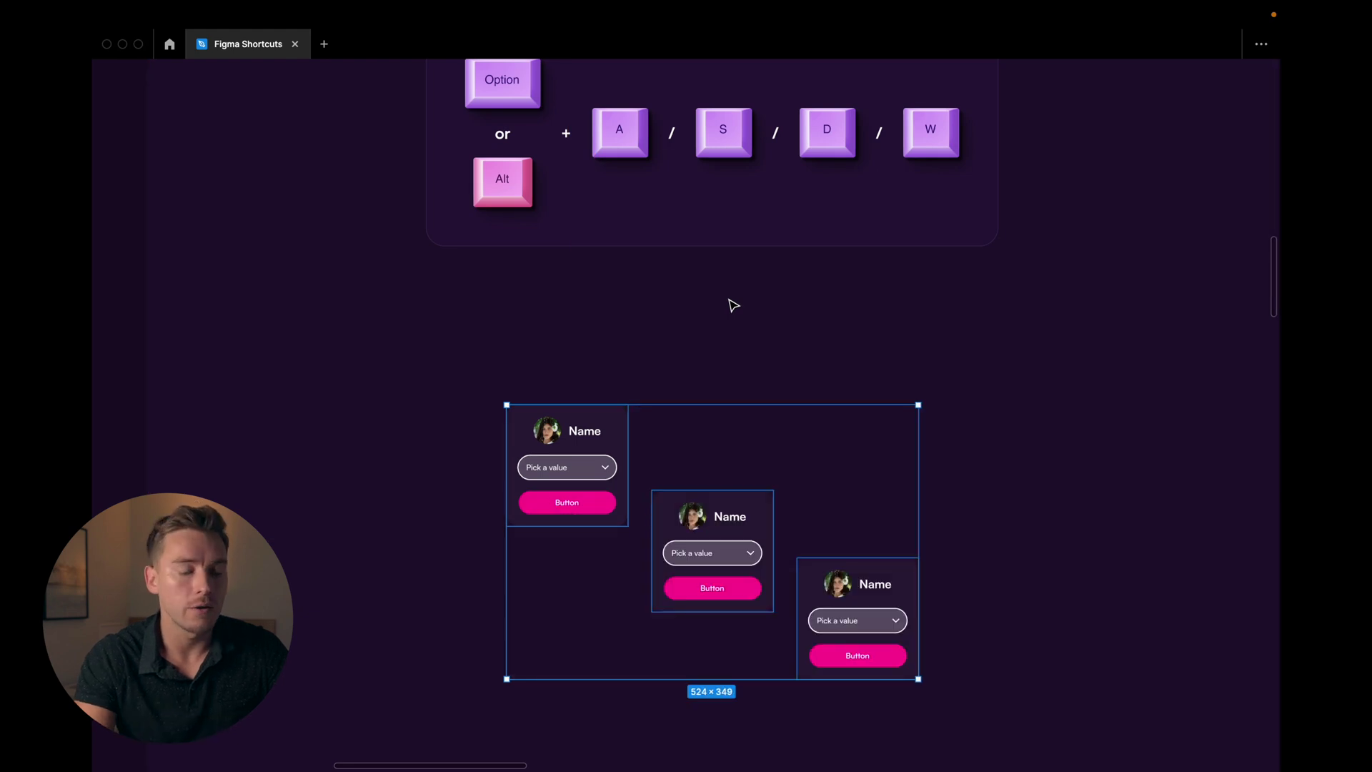
key("alt+d")
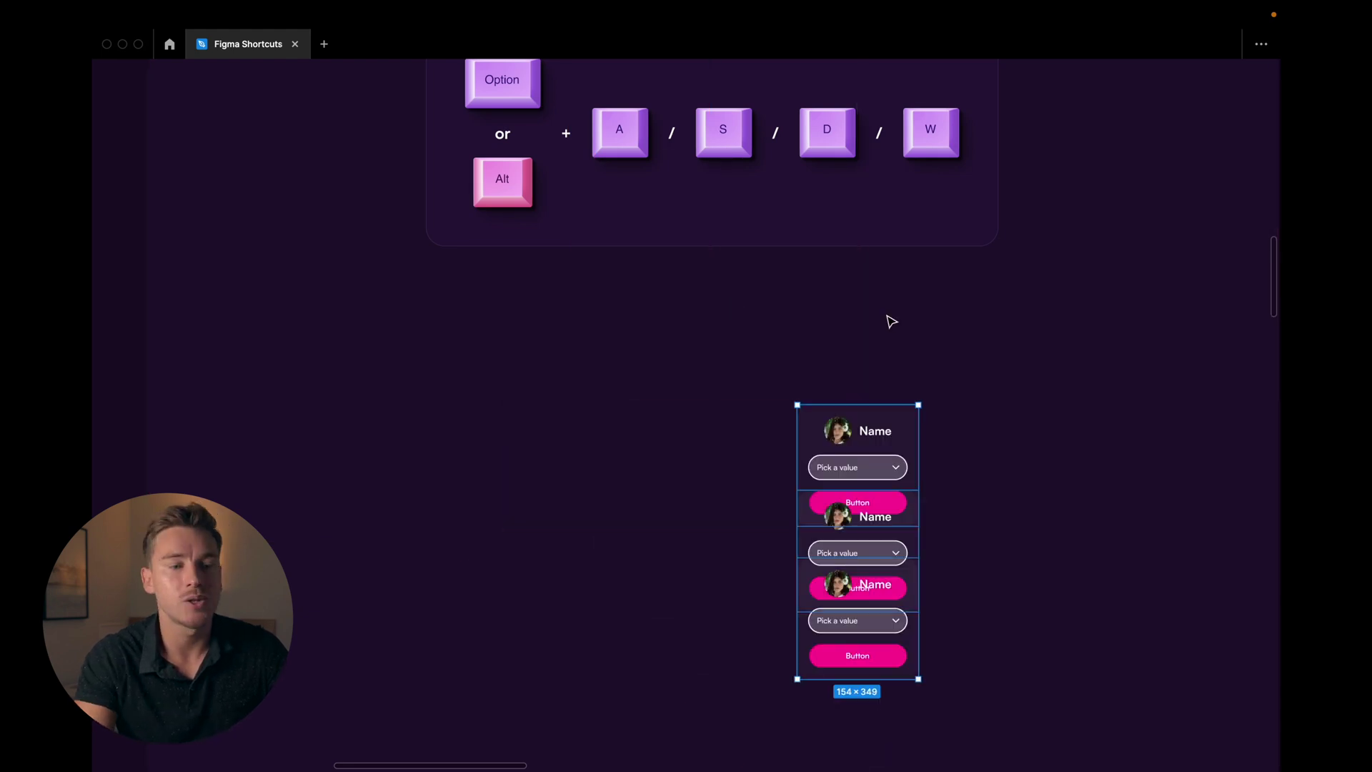
key("ctrl+z")
key("alt+s")
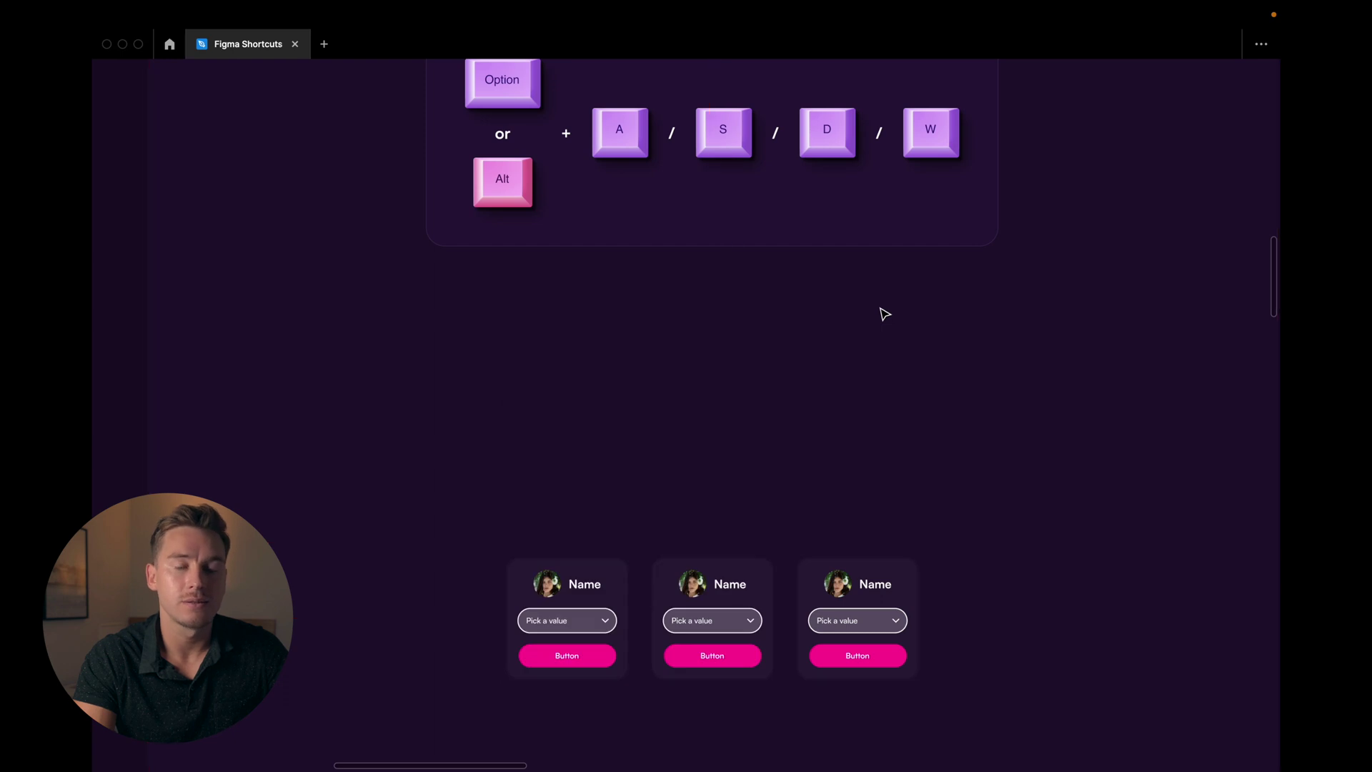
key("ctrl+z")
key("alt+w")
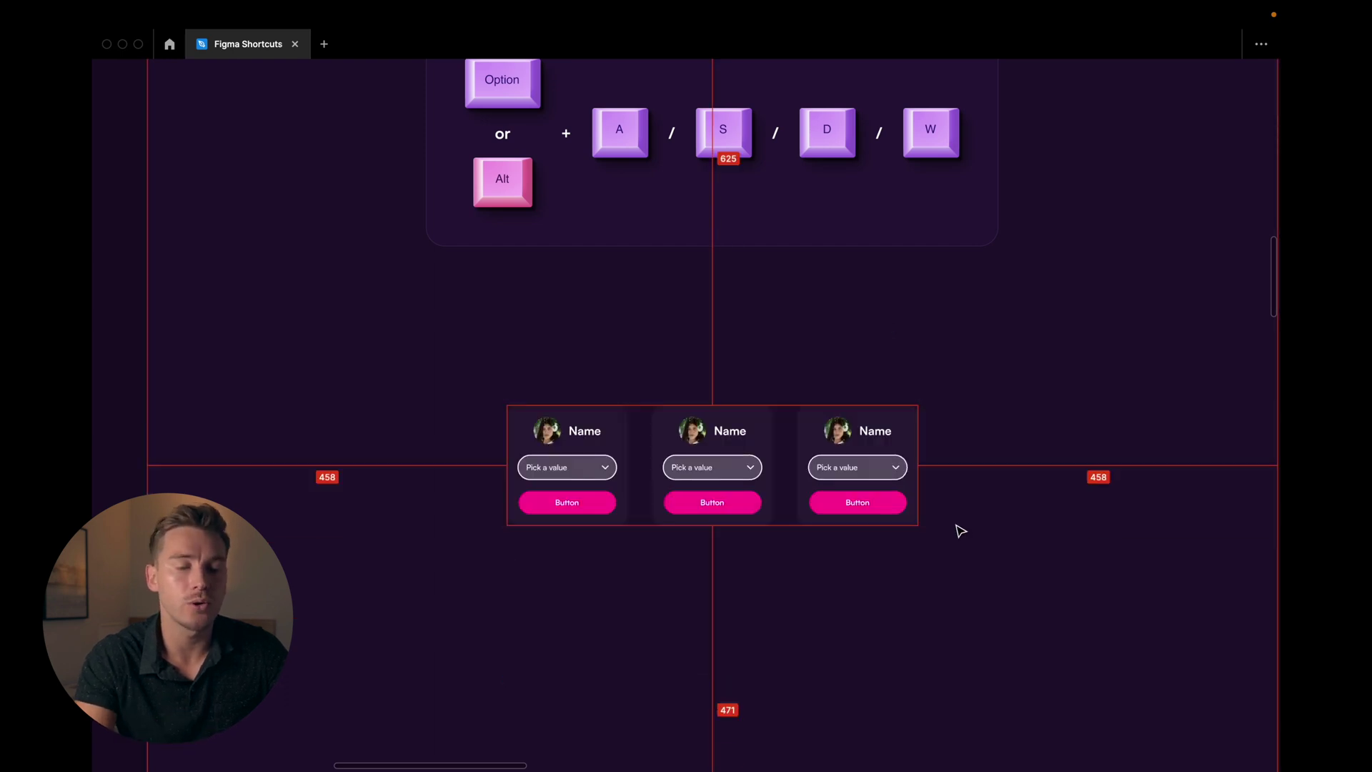
key("ctrl+z")
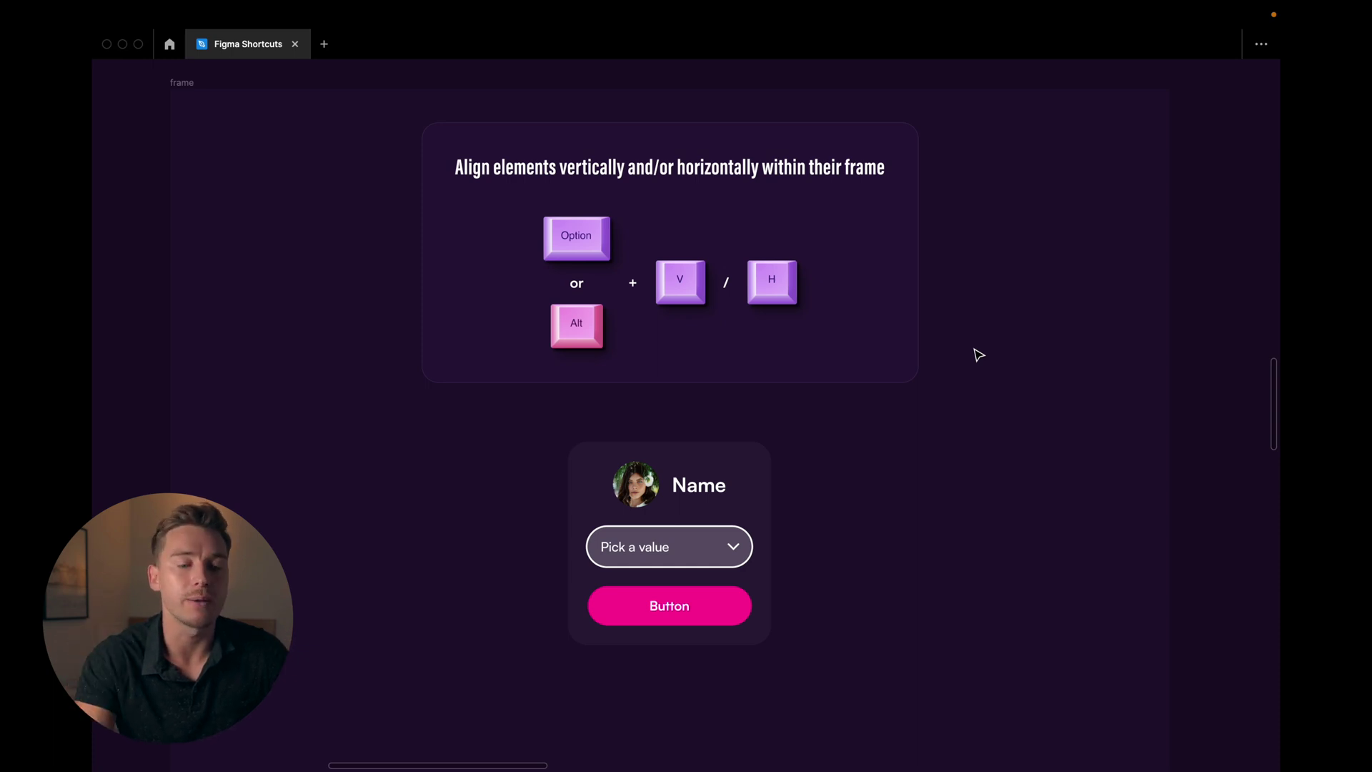
Move the profile card off-centre, then centre it vertically and horizontally with Alt+V and Alt+H
scroll(941, 361, "down", 2)
left_click(774, 481)
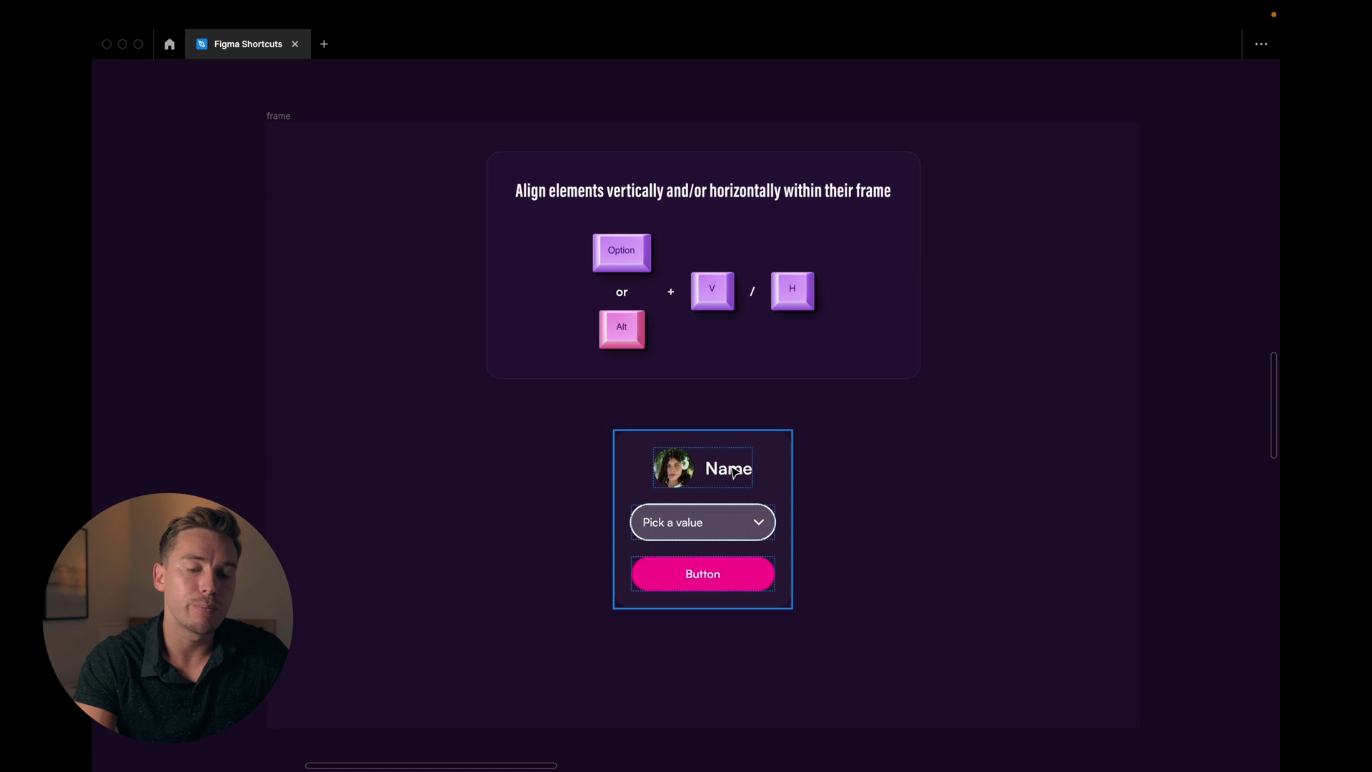
left_click_drag(734, 472, 1050, 559)
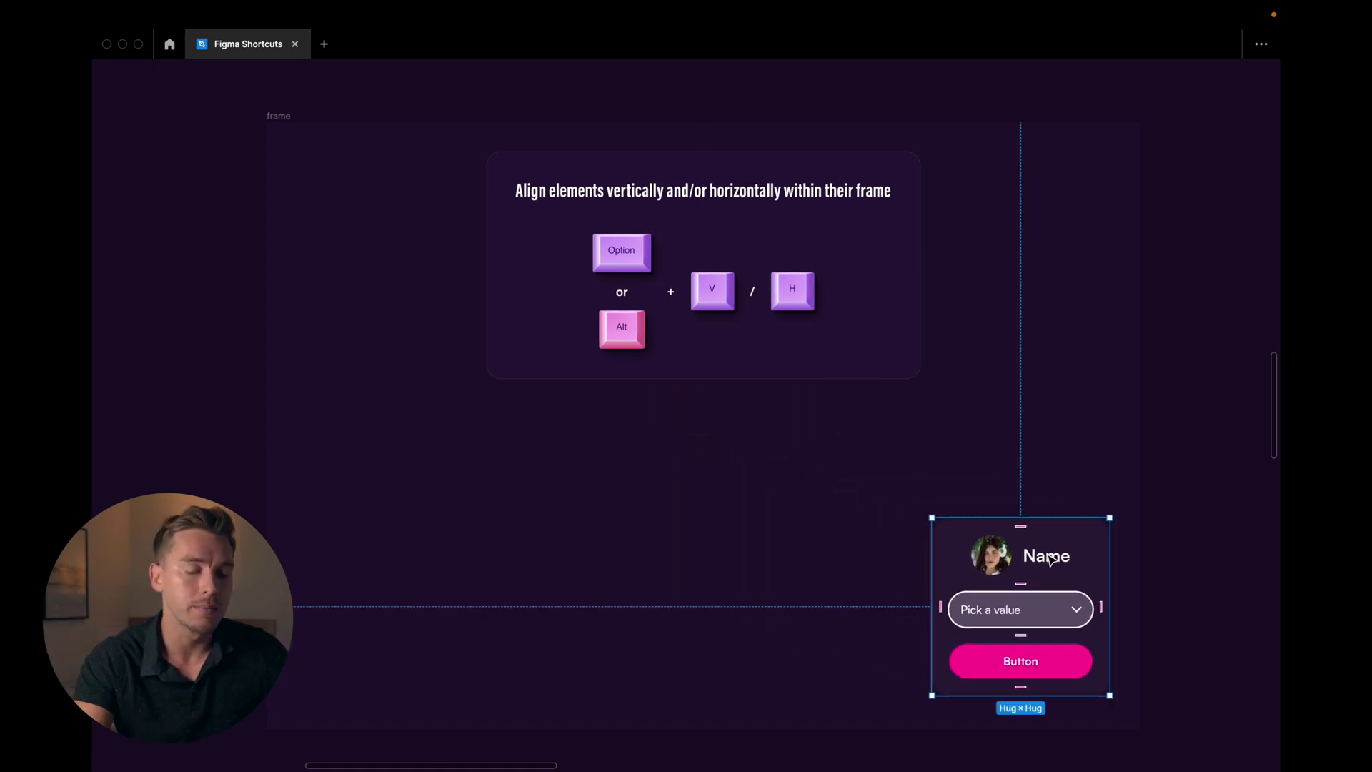
key("alt")
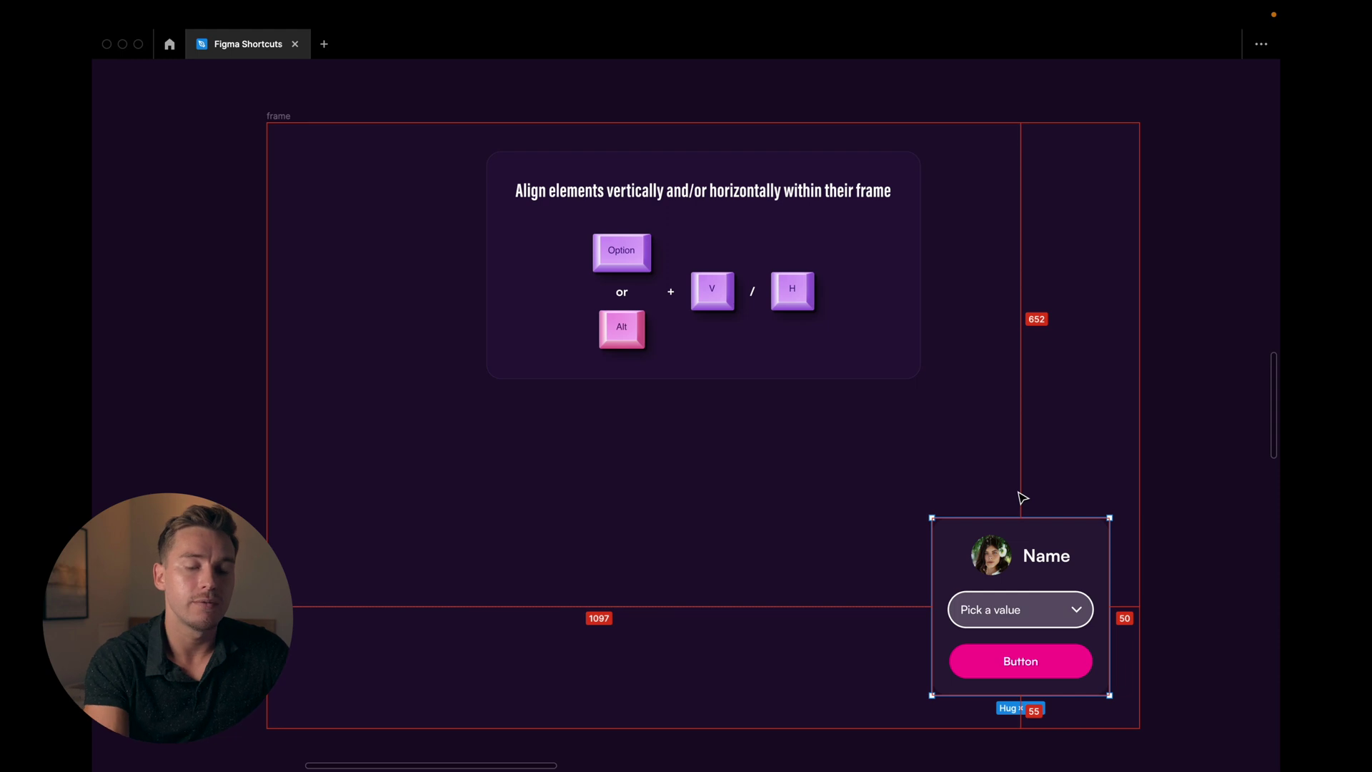
key("alt+v")
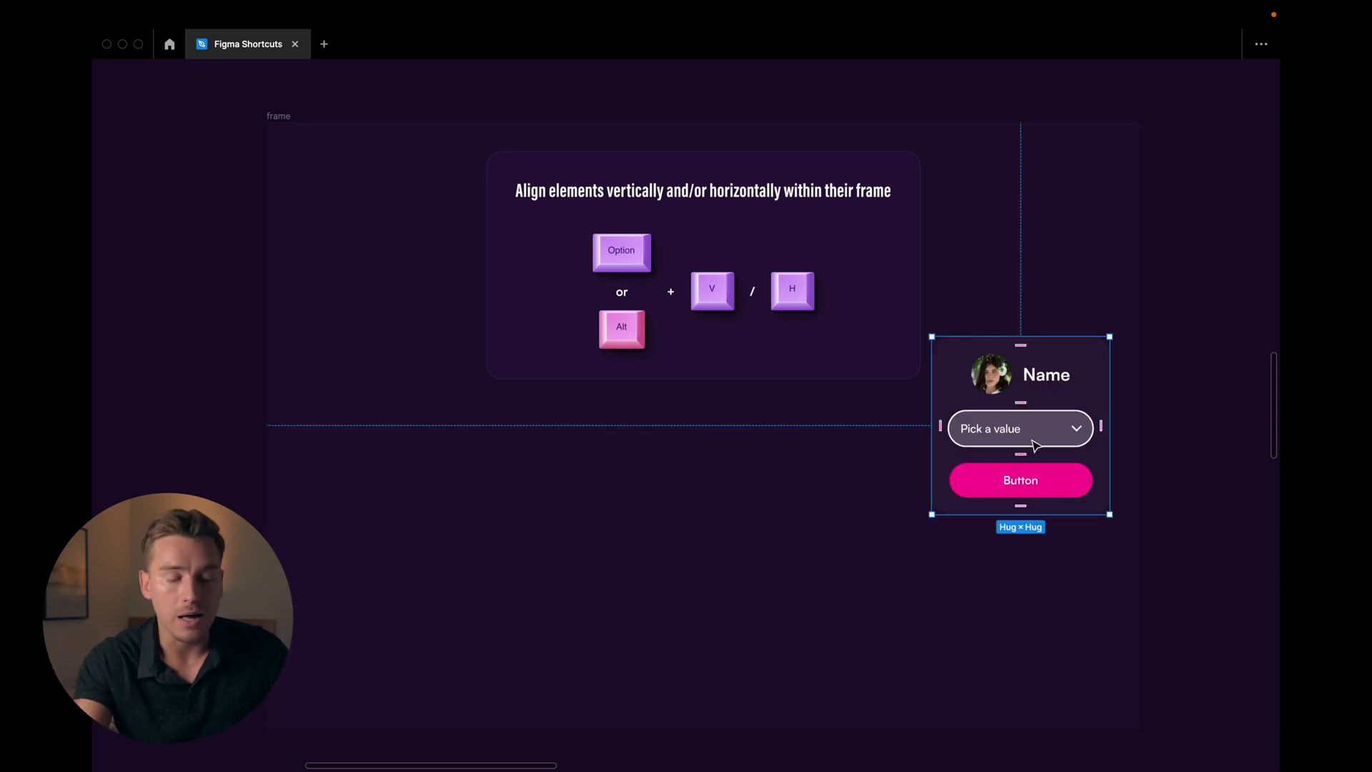
key("alt+h")
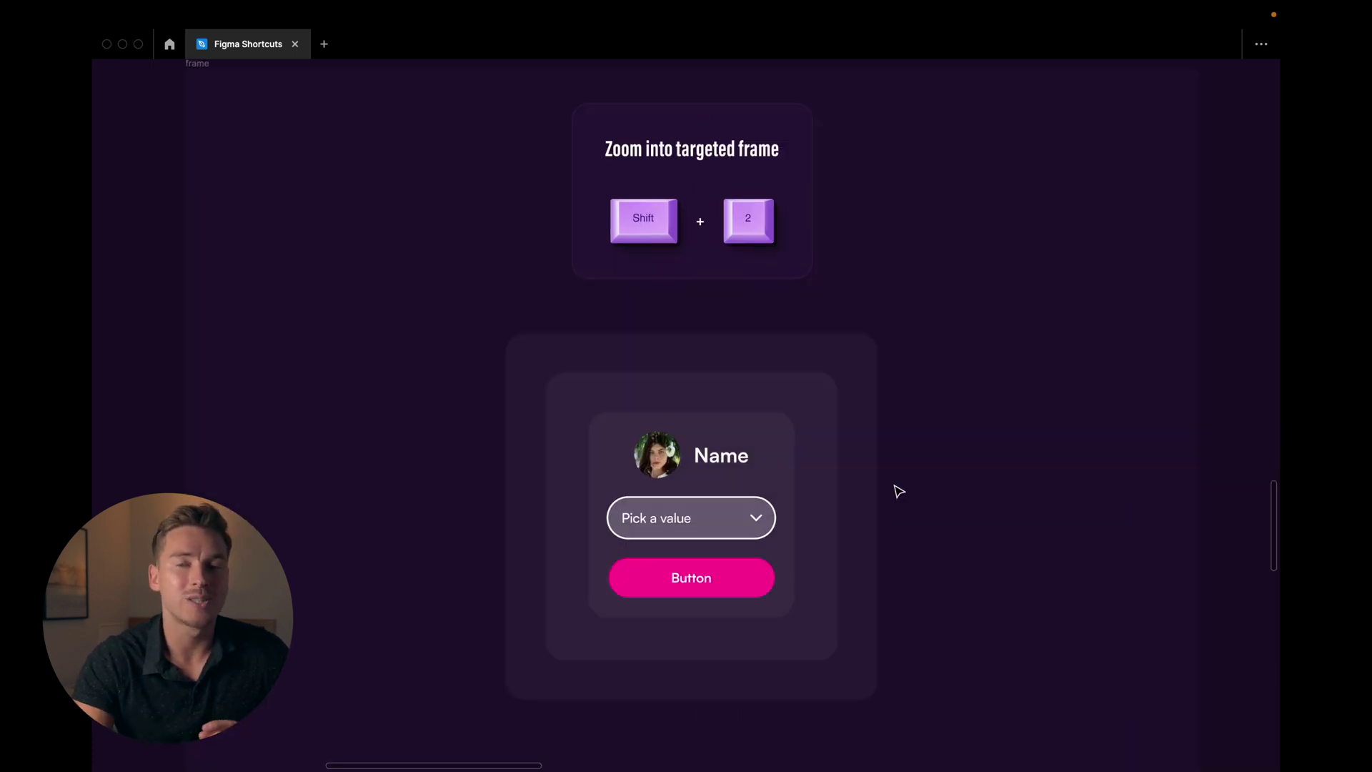
Zoom step by step into the third Alignment & Zoom frame and its nested cards with Shift+2
scroll(899, 492, "up", 1)
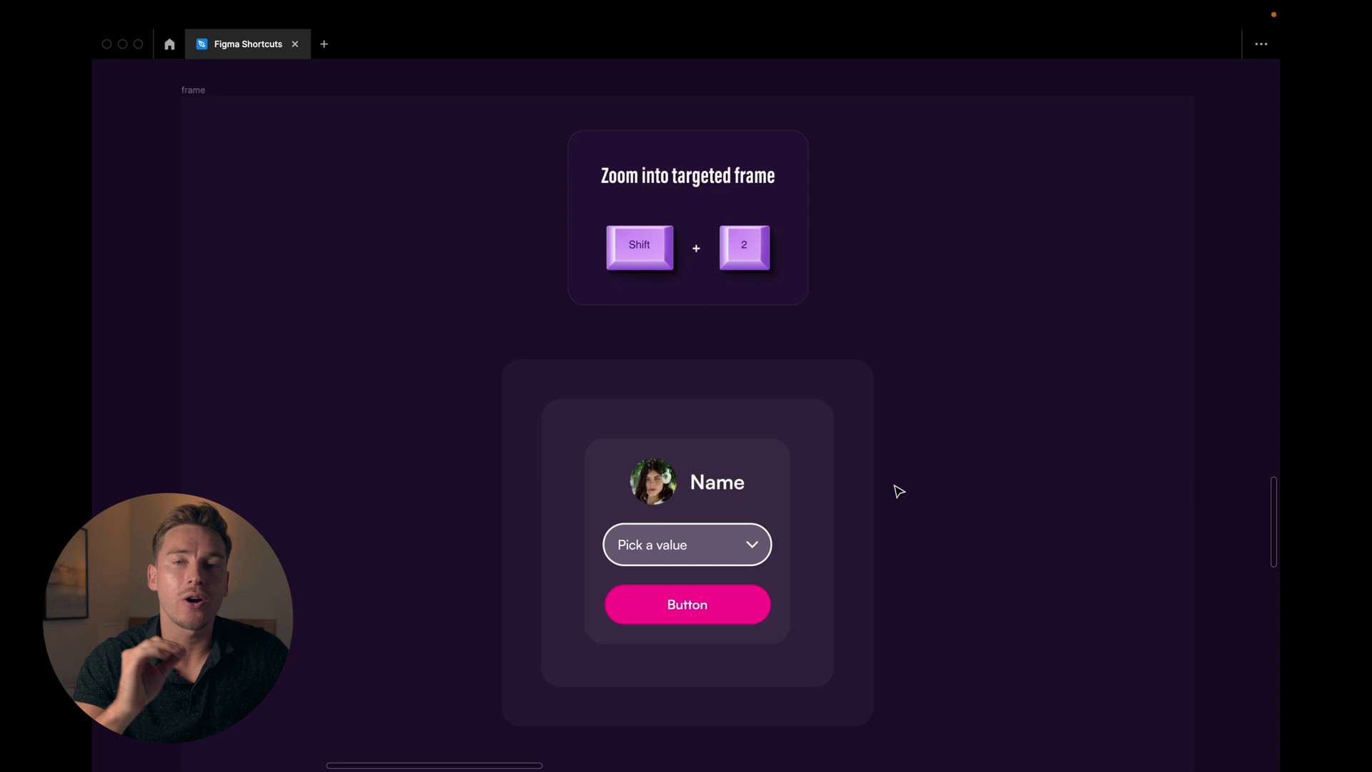
scroll(899, 491, "down", 15)
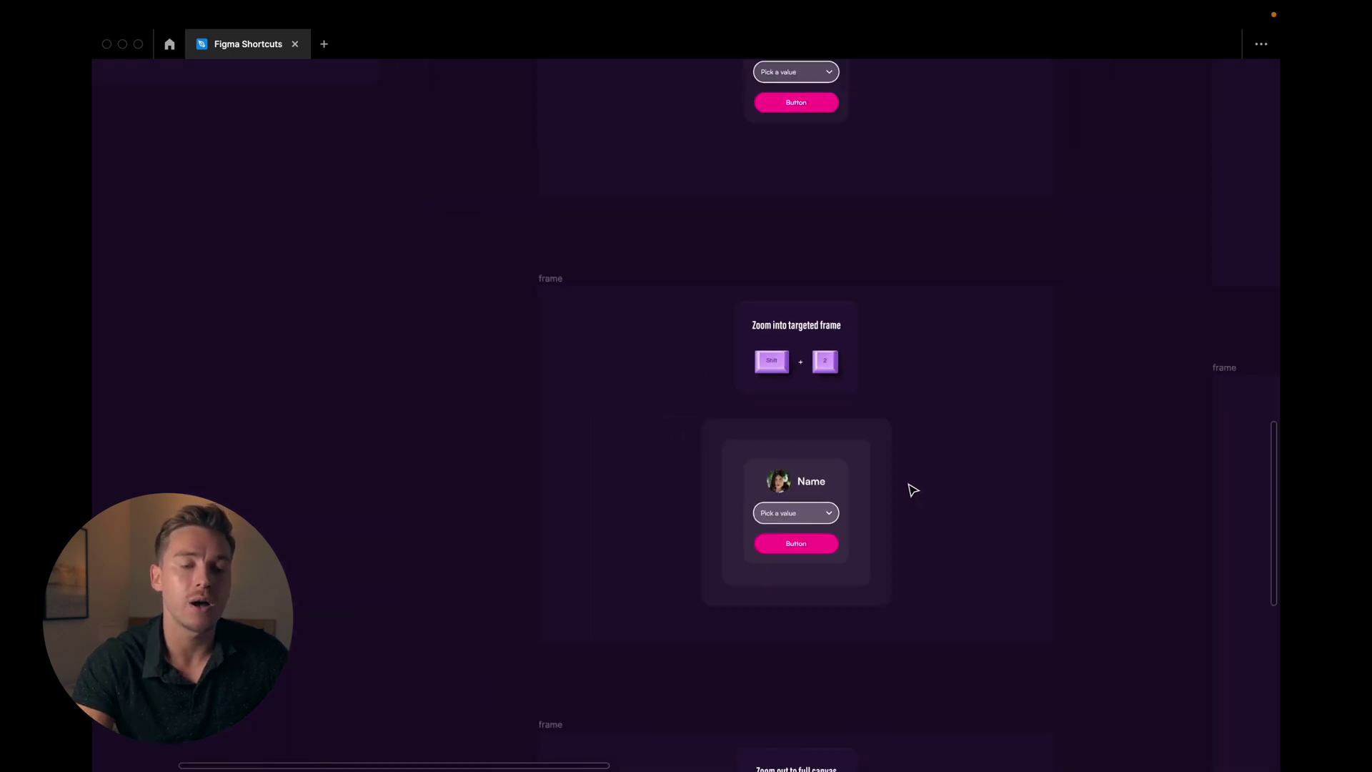
left_click(925, 483)
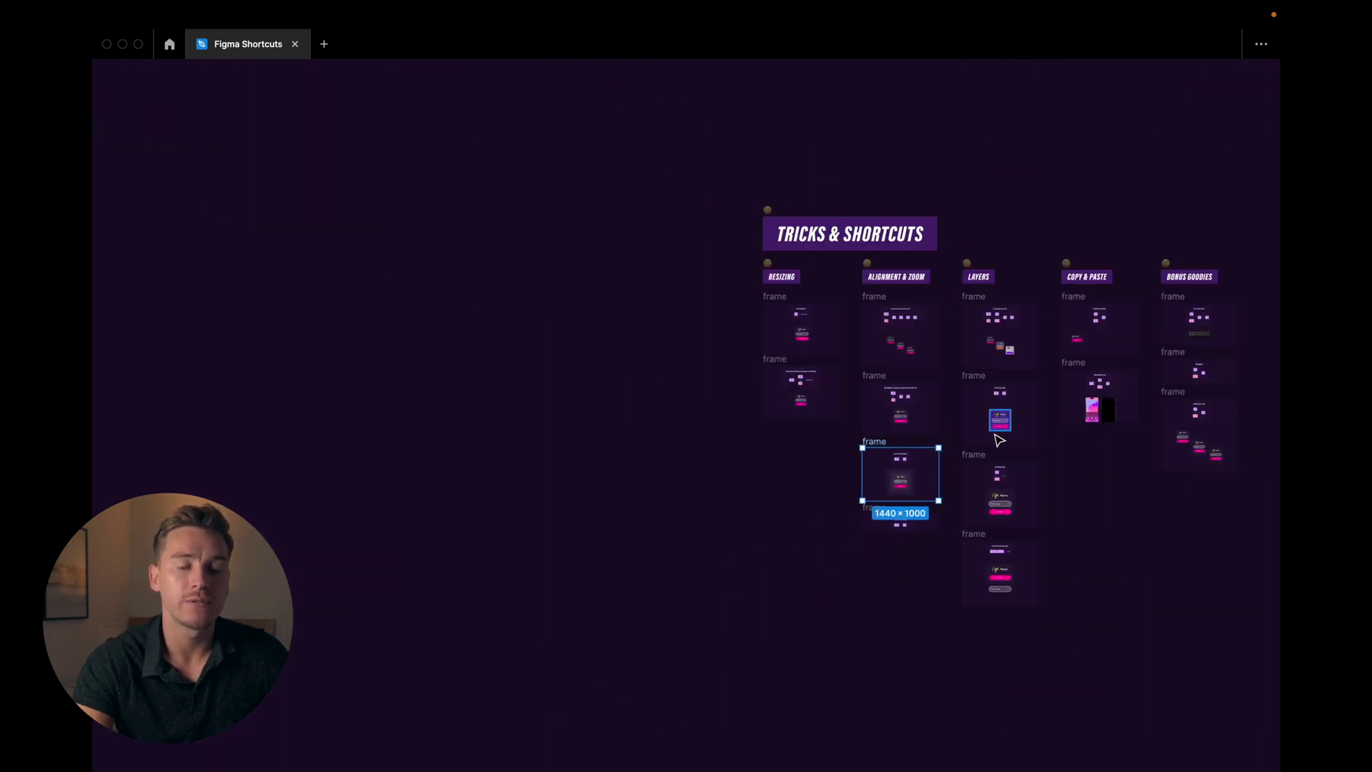
key("shift+2")
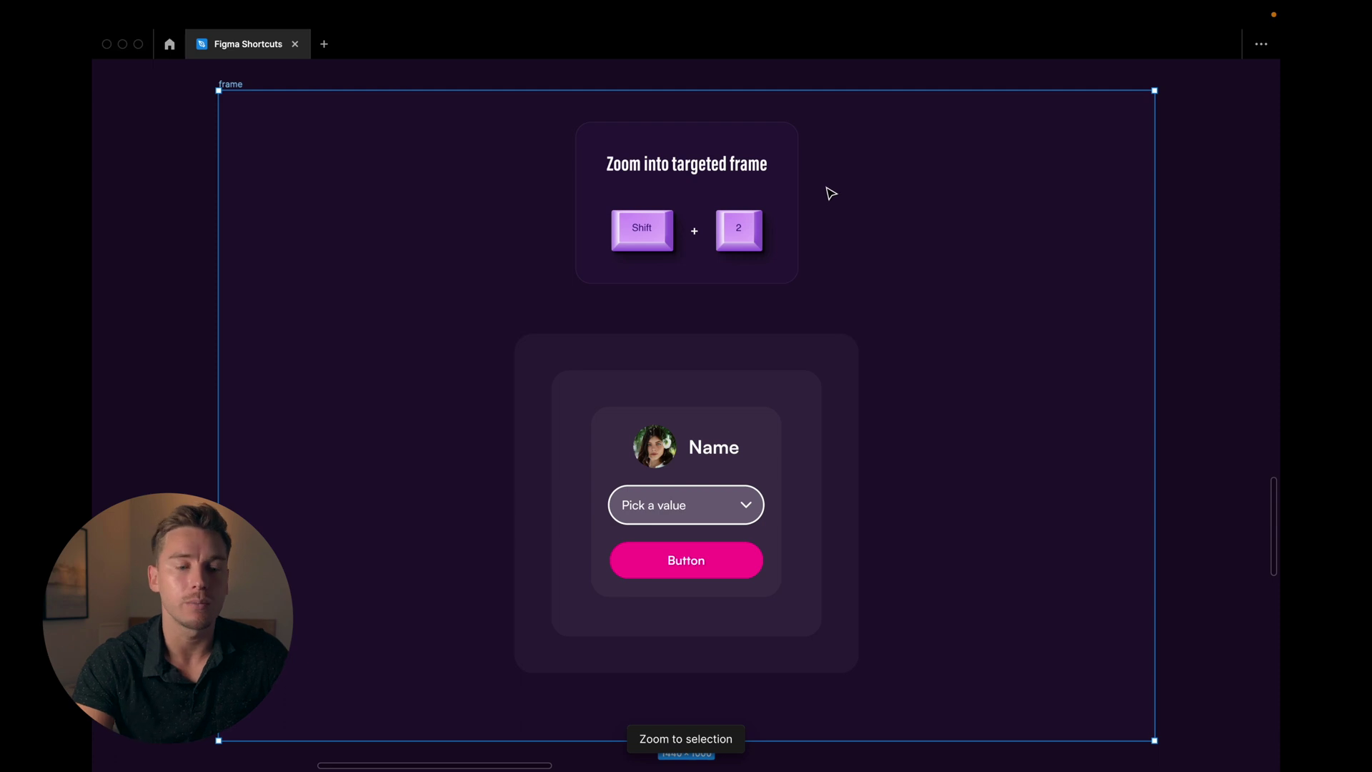
key("Return")
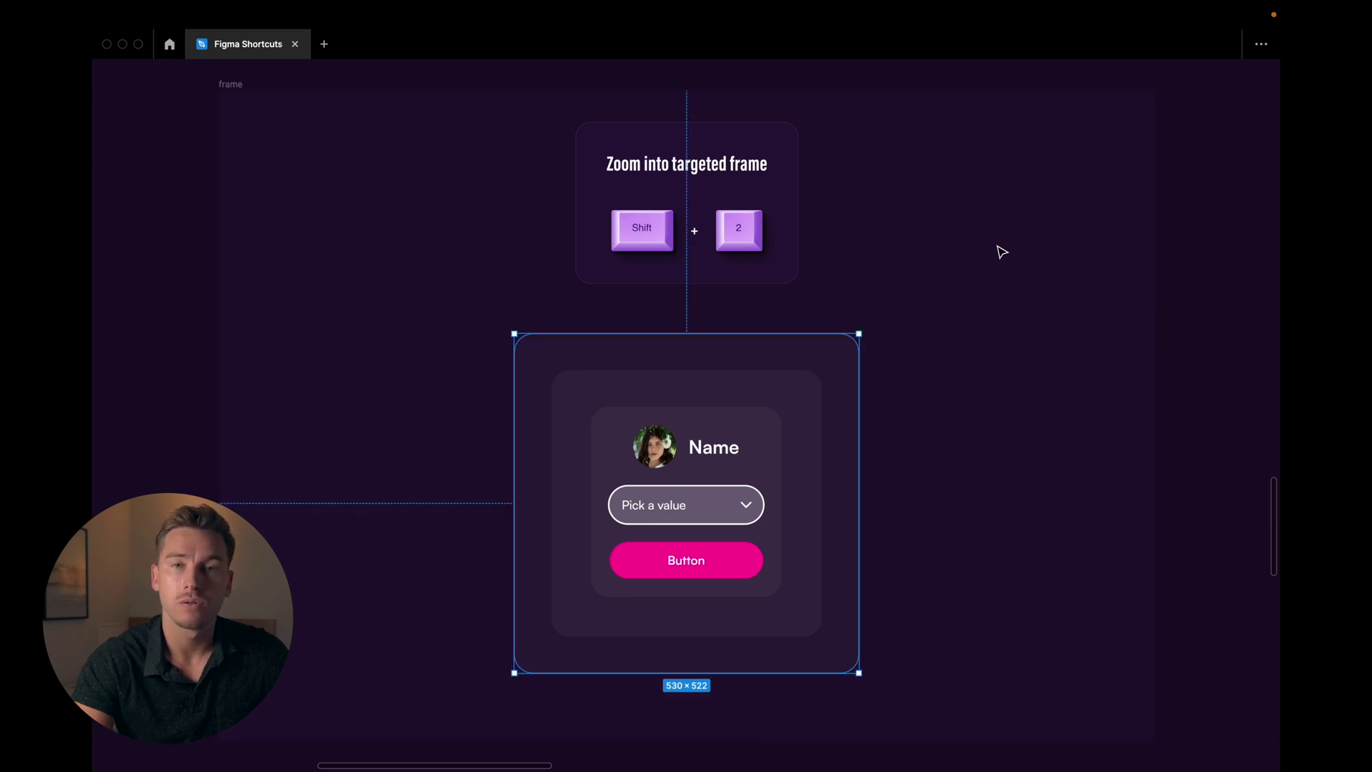
key("shift+2")
key("Return")
key("shift+2")
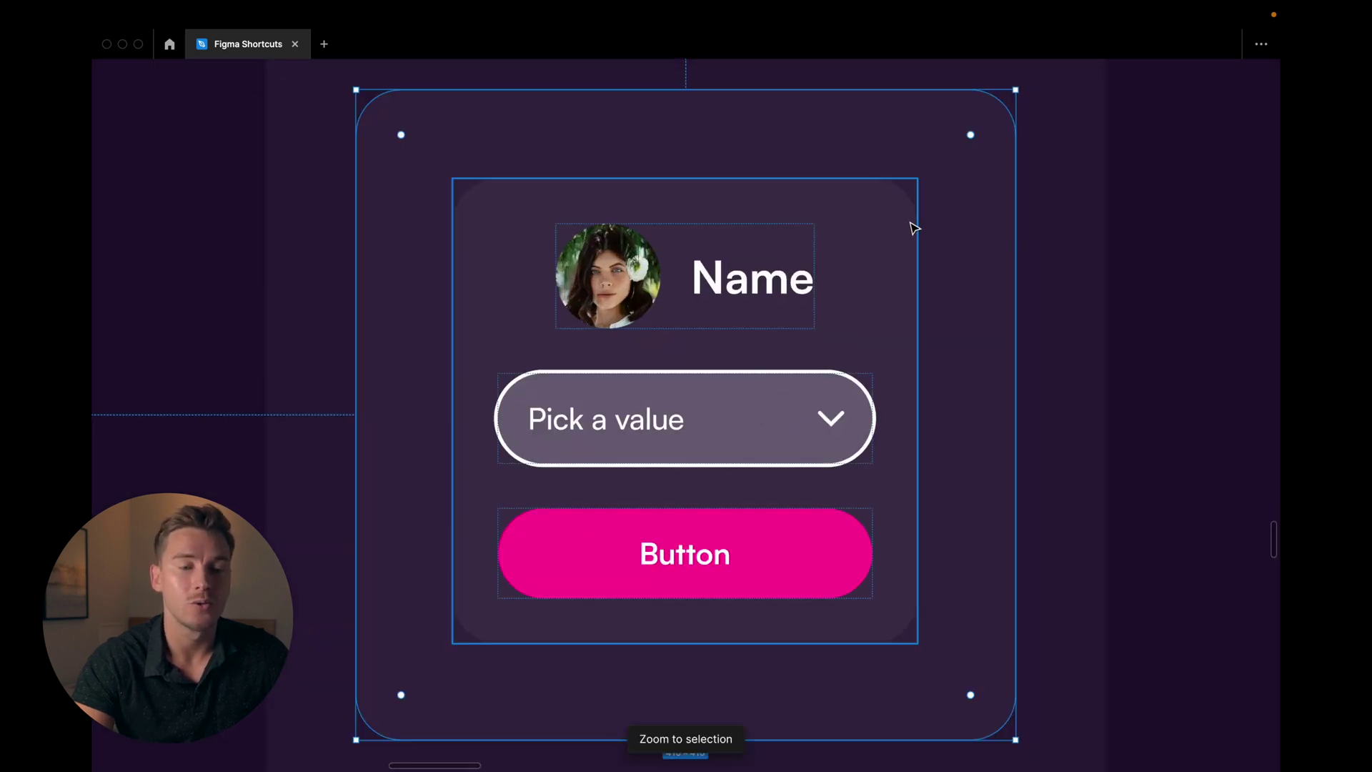
key("Return")
key("shift+2")
Zoom out to the full board with Shift+1 and select the LAYERS column heading
key("shift+1")
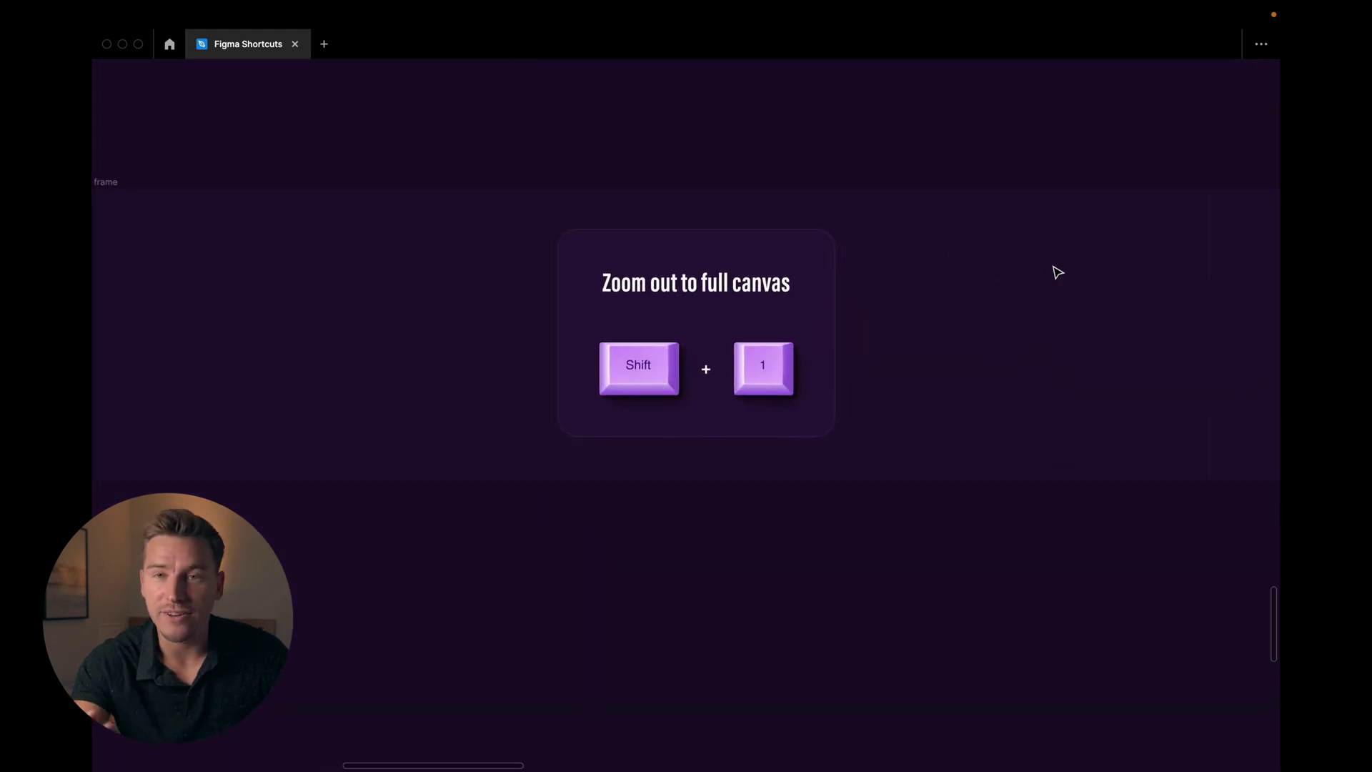
key("shift+1")
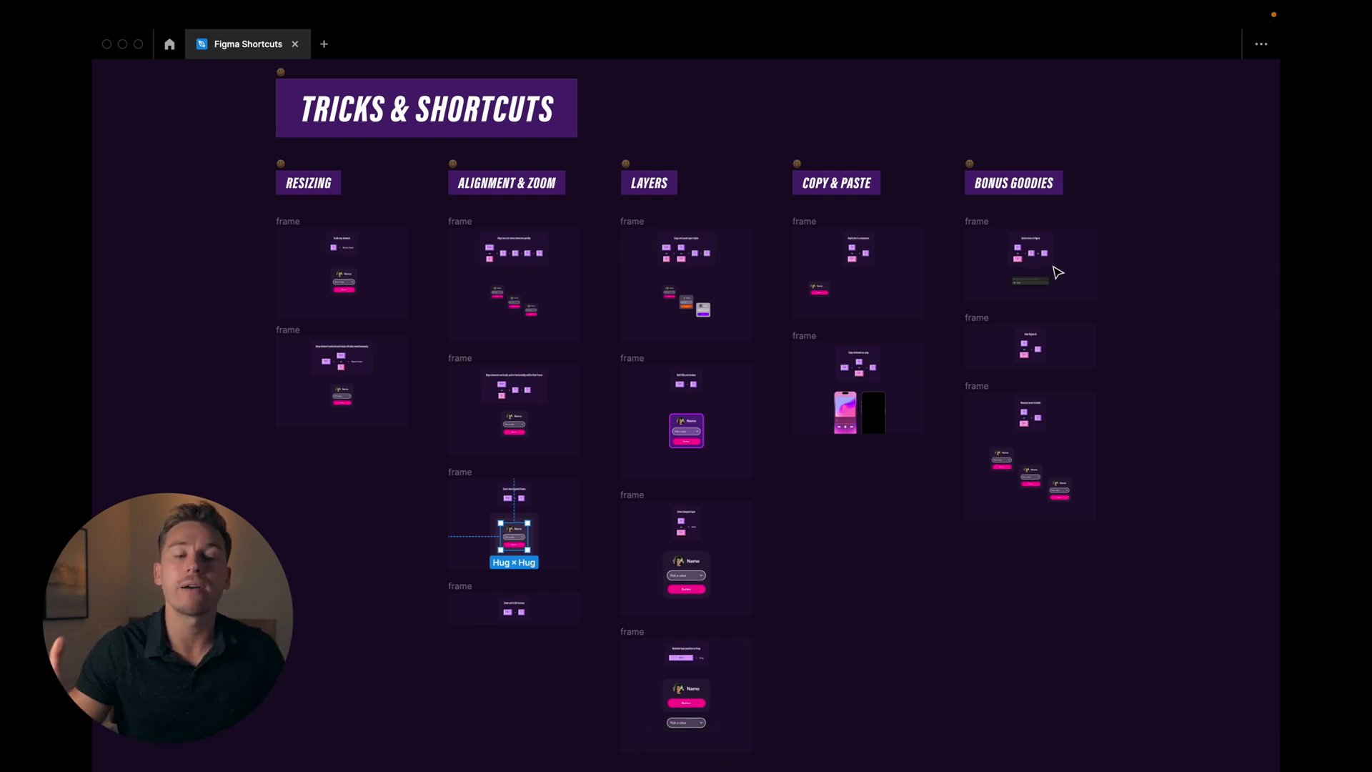
left_click(647, 182)
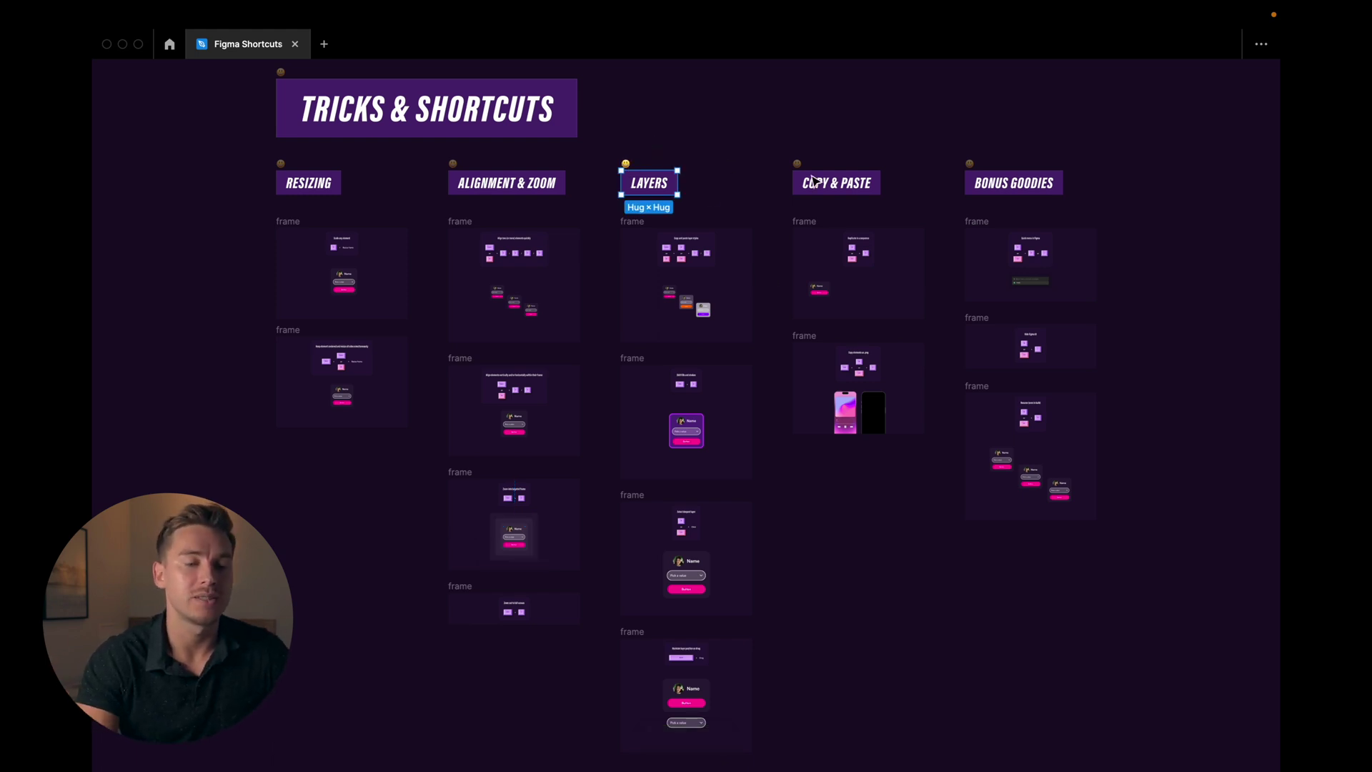
Zoom to the LAYERS section and move the selection between sample cards with Tab
key("shift+2")
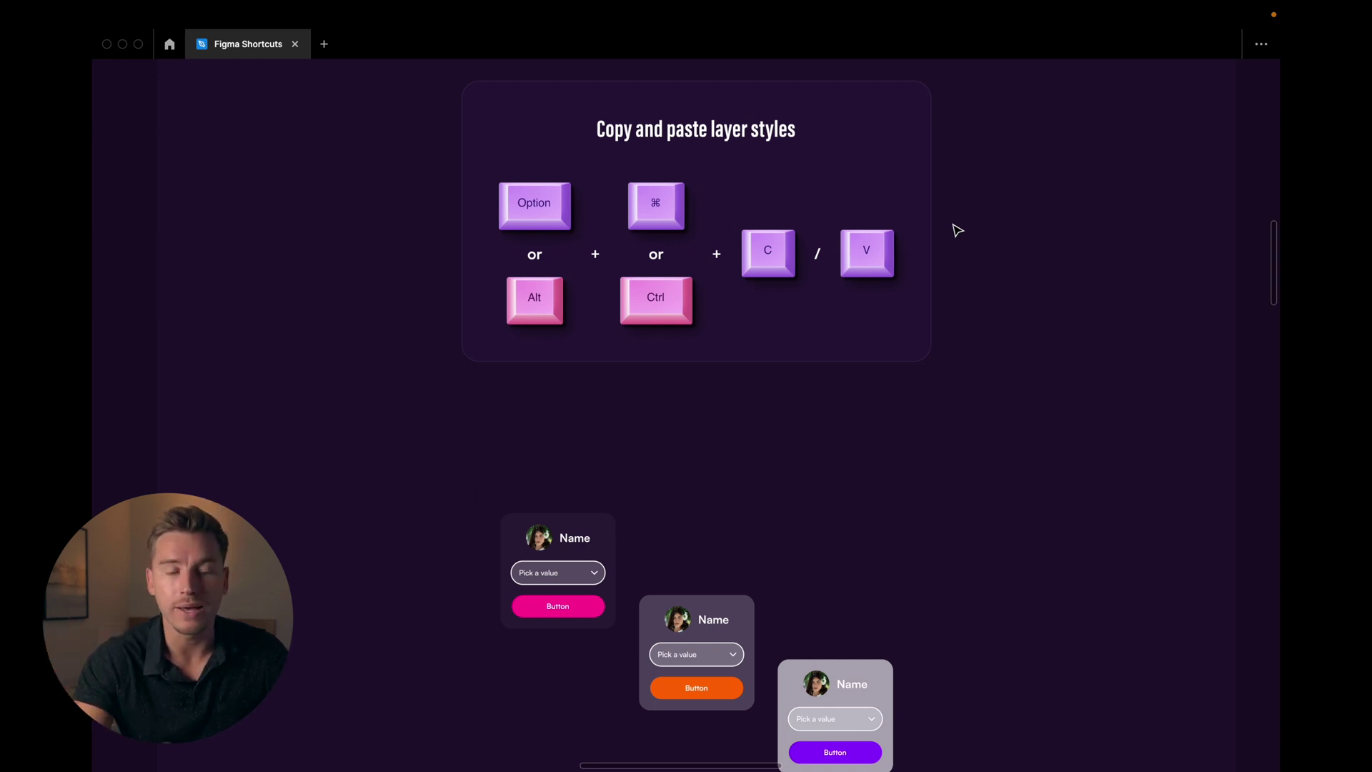
scroll(769, 478, "down", 2)
left_click(602, 473)
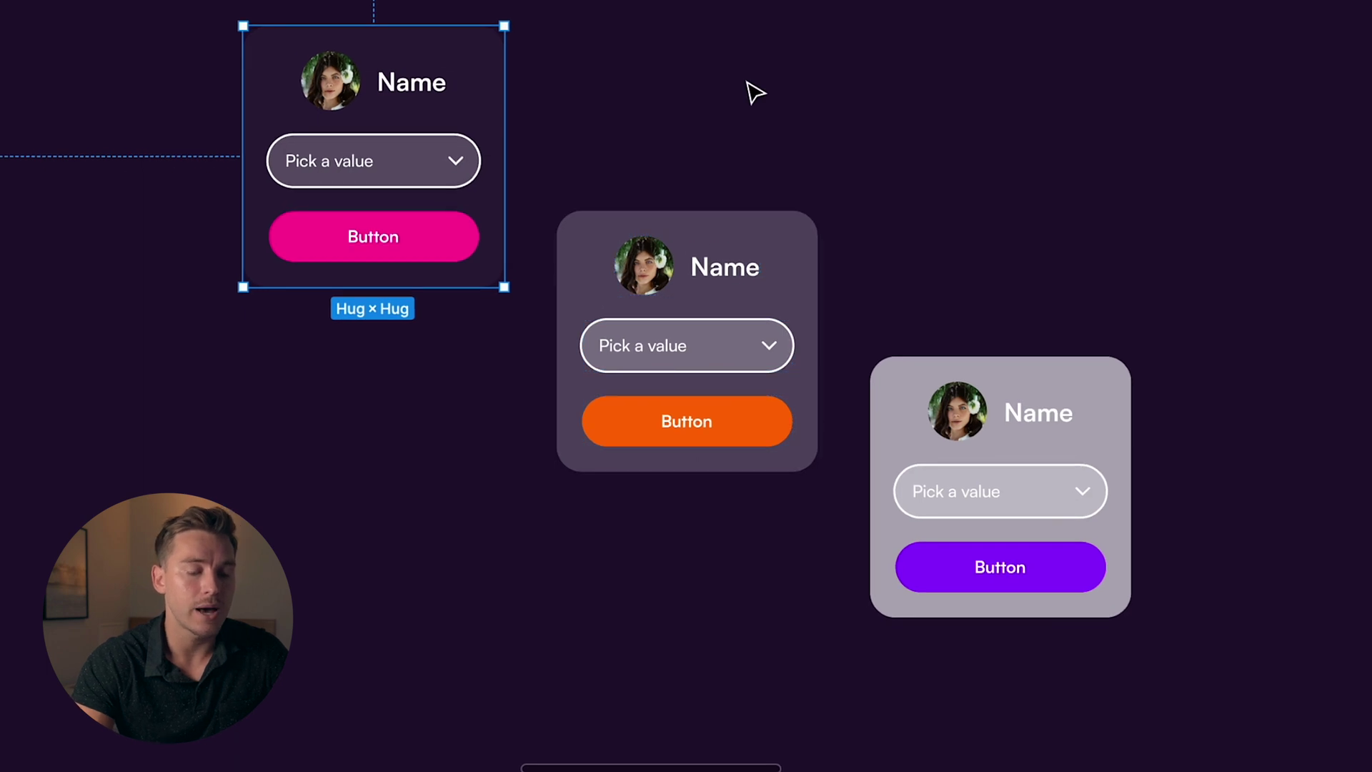
scroll(755, 93, "up", 2)
key("Tab")
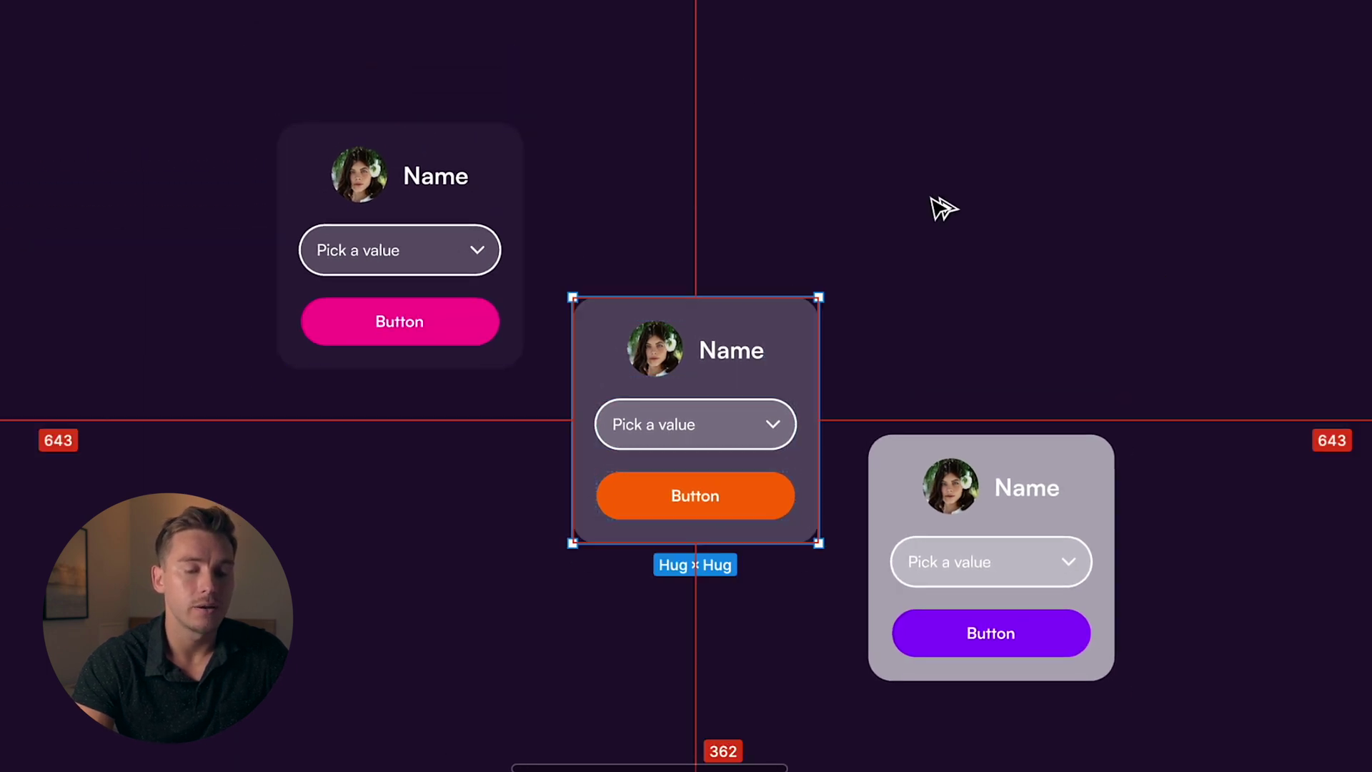
key("Escape")
key("Tab")
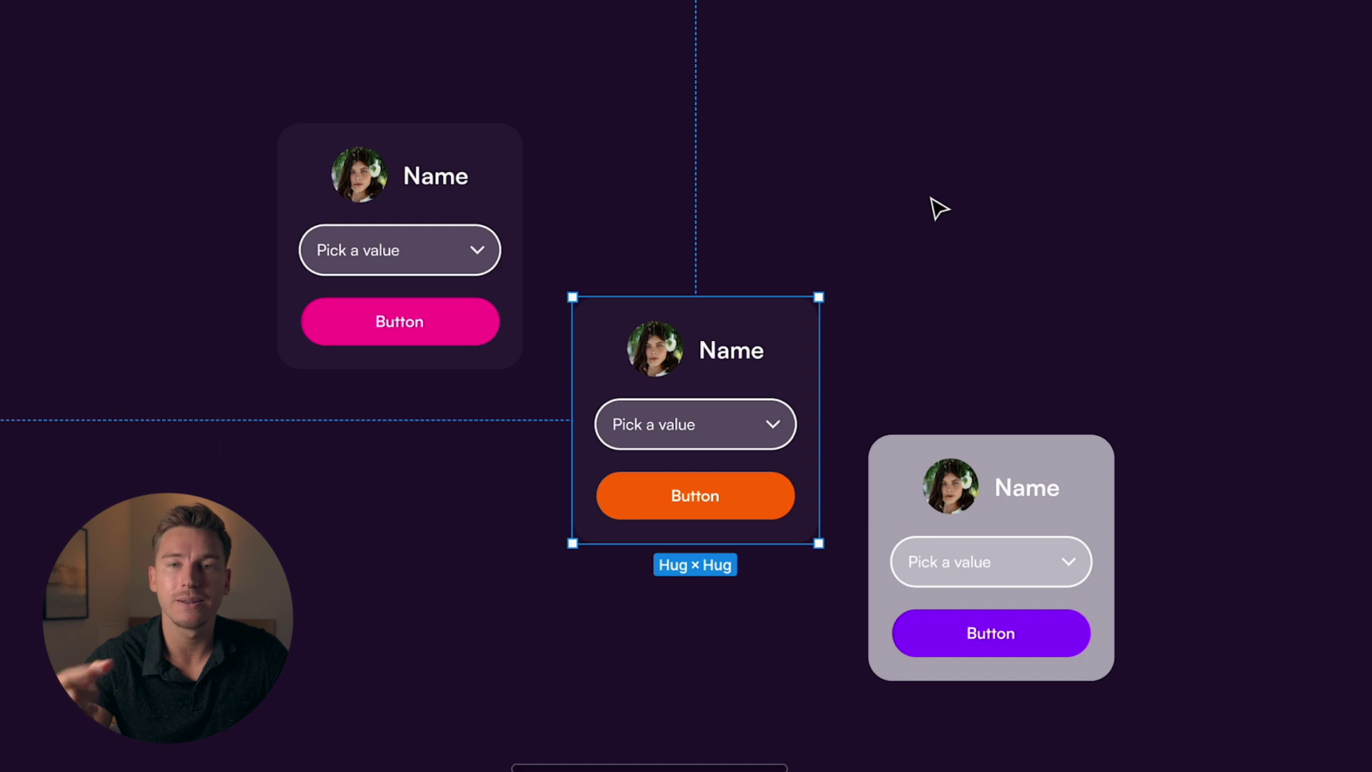
Copy the second card's orange button style onto the third card's purple button
left_click(788, 493)
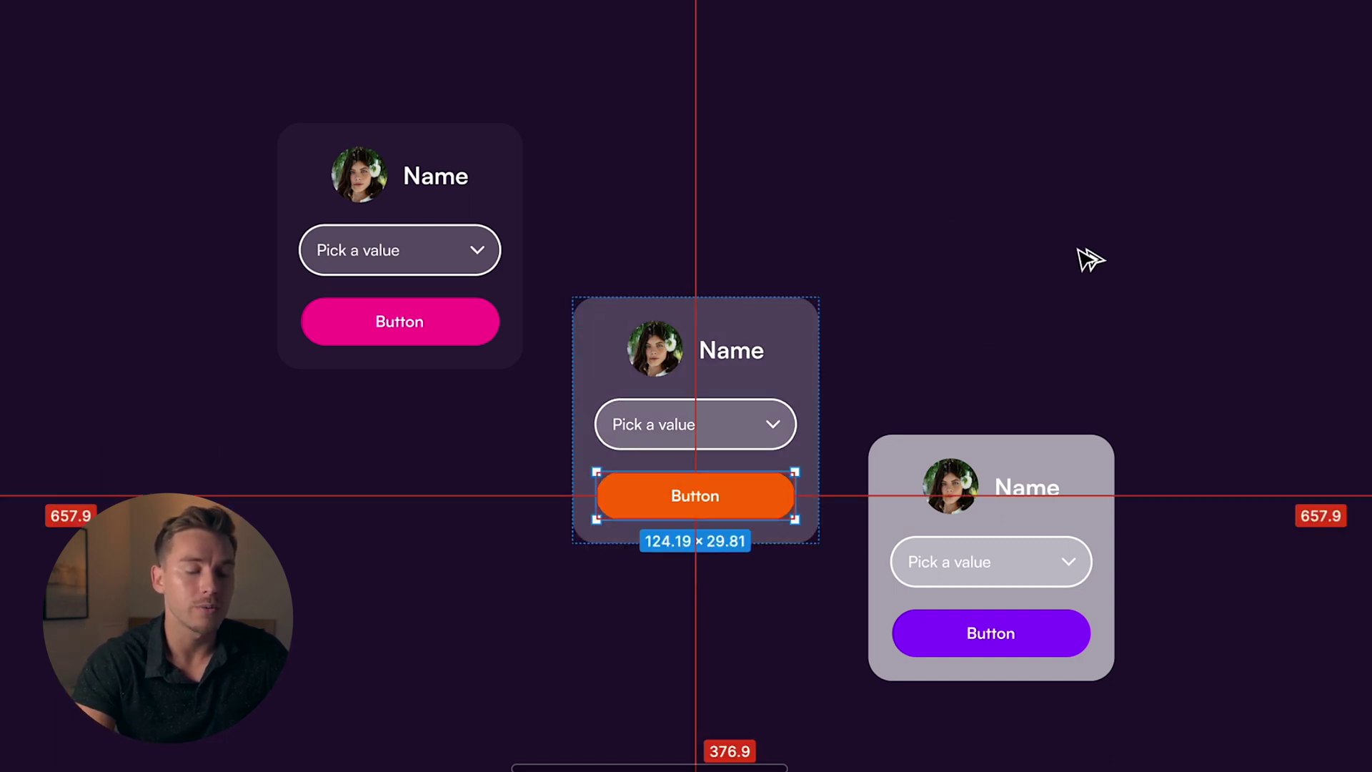
left_click(1044, 631)
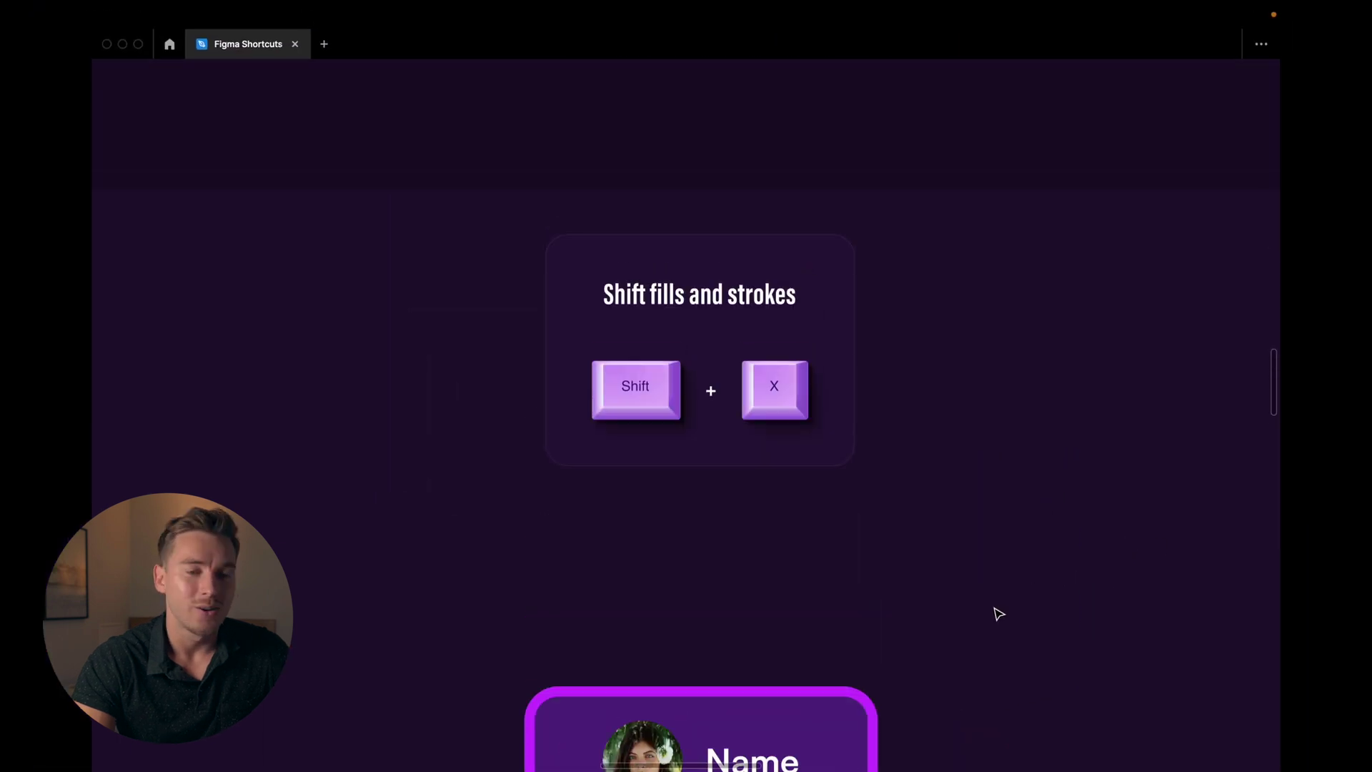
scroll(996, 612, "down", 2)
Swap the Name card's fill and stroke with Shift+X, then swap them back
scroll(997, 612, "down", 3)
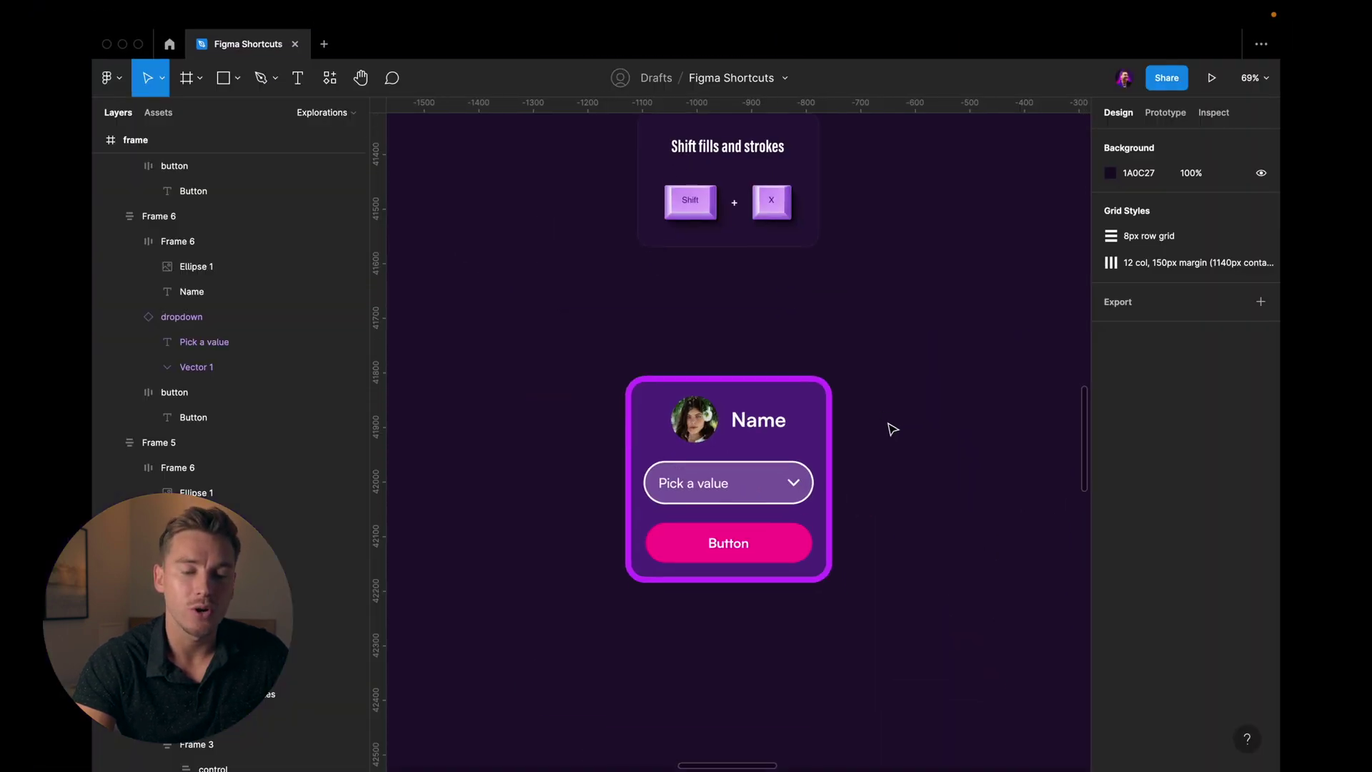
left_click(768, 407)
scroll(918, 400, "up", 2)
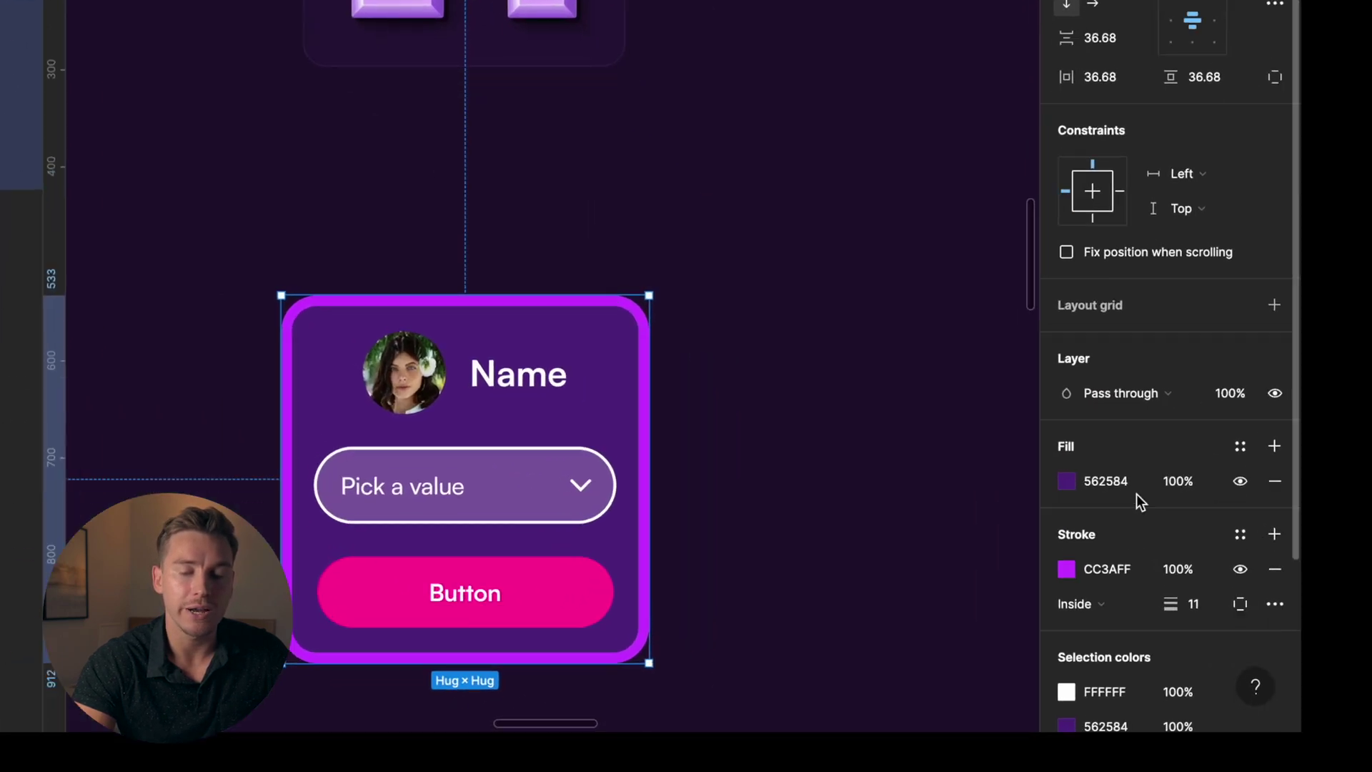
key("shift+x")
key("shift+x")
key("shift+x")
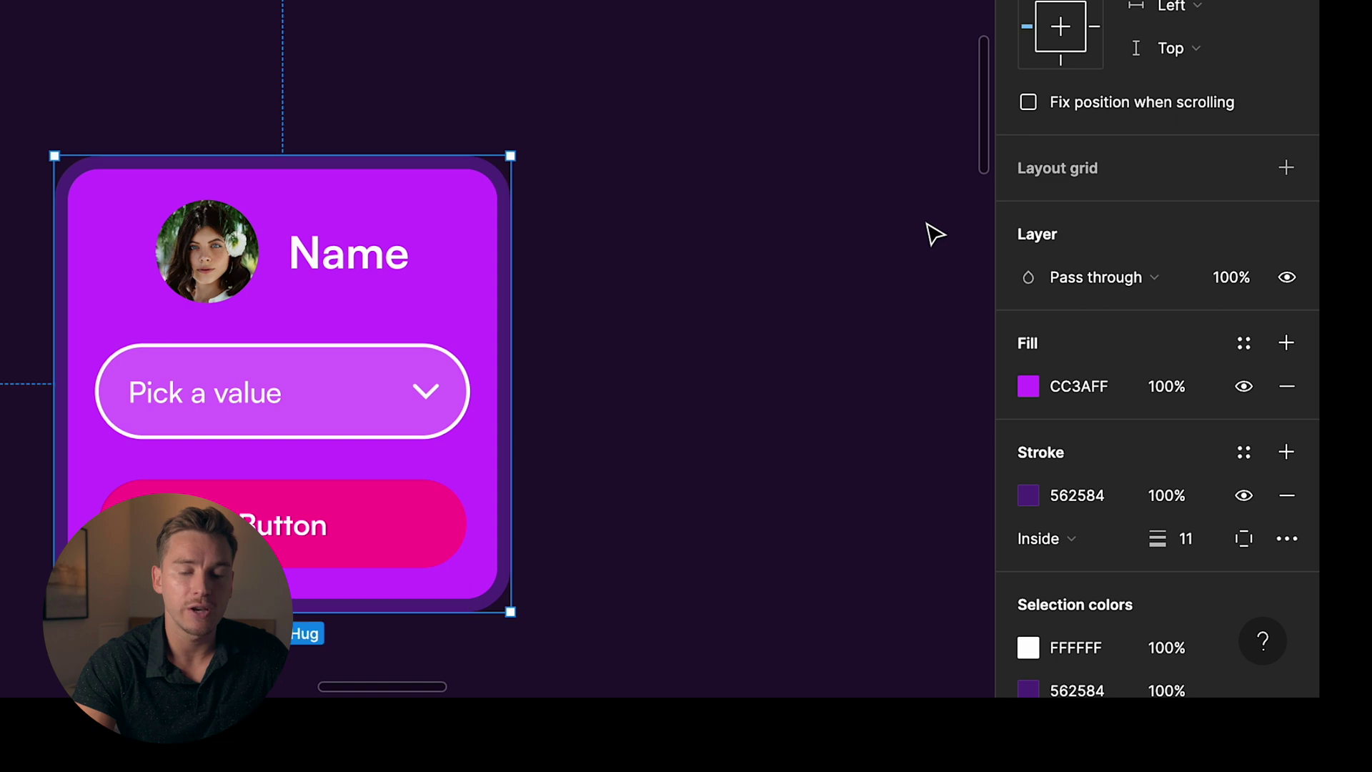
key("shift+x")
key("shift+x")
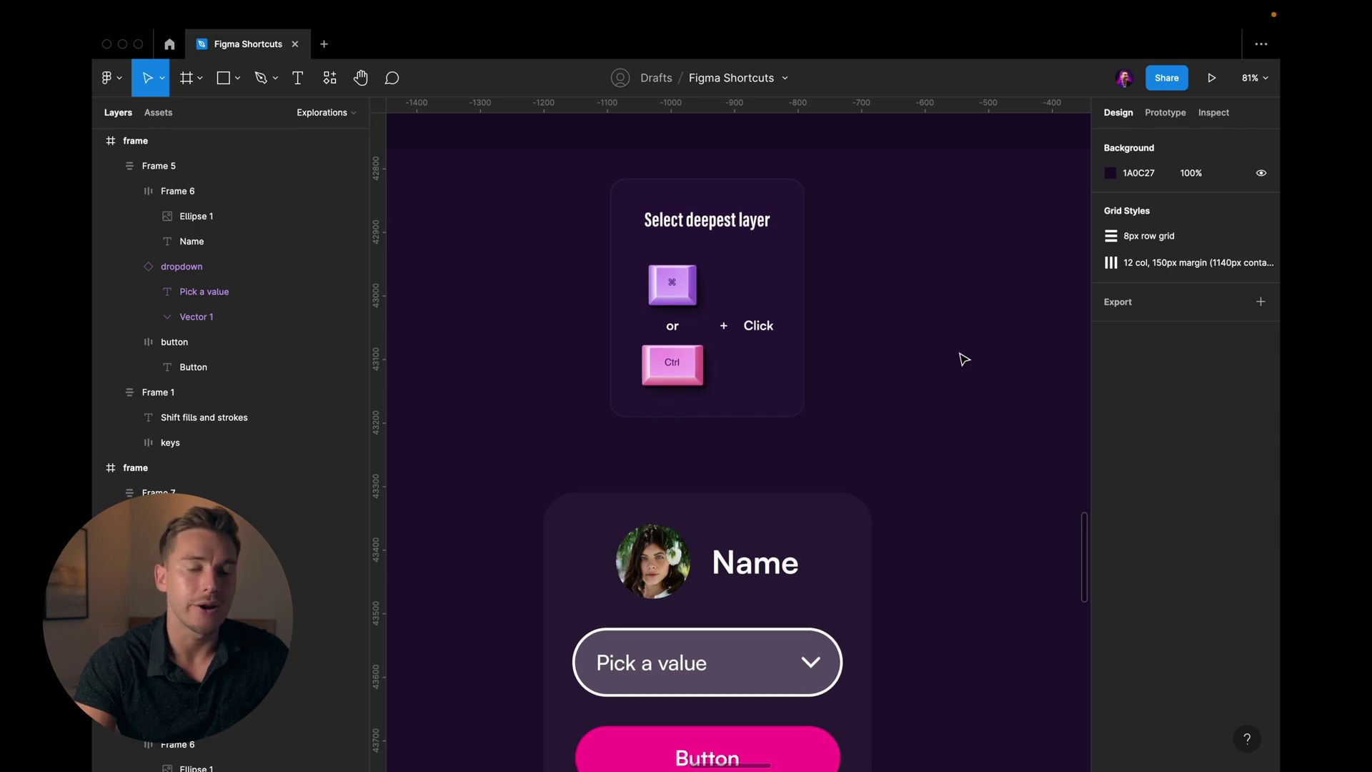
Hide the interface, select the Name card, then restore the panels and clear the selection
key("super+backslash")
scroll(958, 358, "down", 2)
left_click(789, 442)
key("super+backslash")
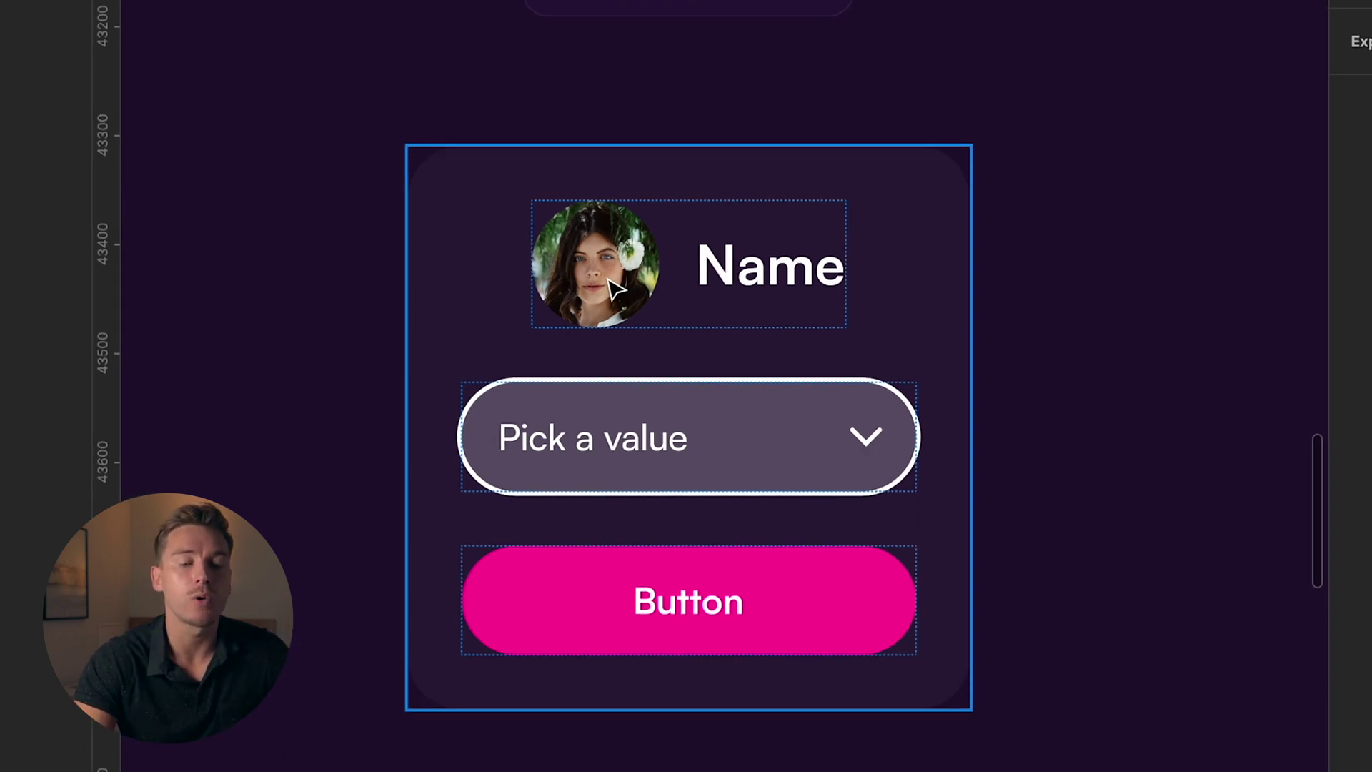
key("Escape")
scroll(629, 268, "up", 1)
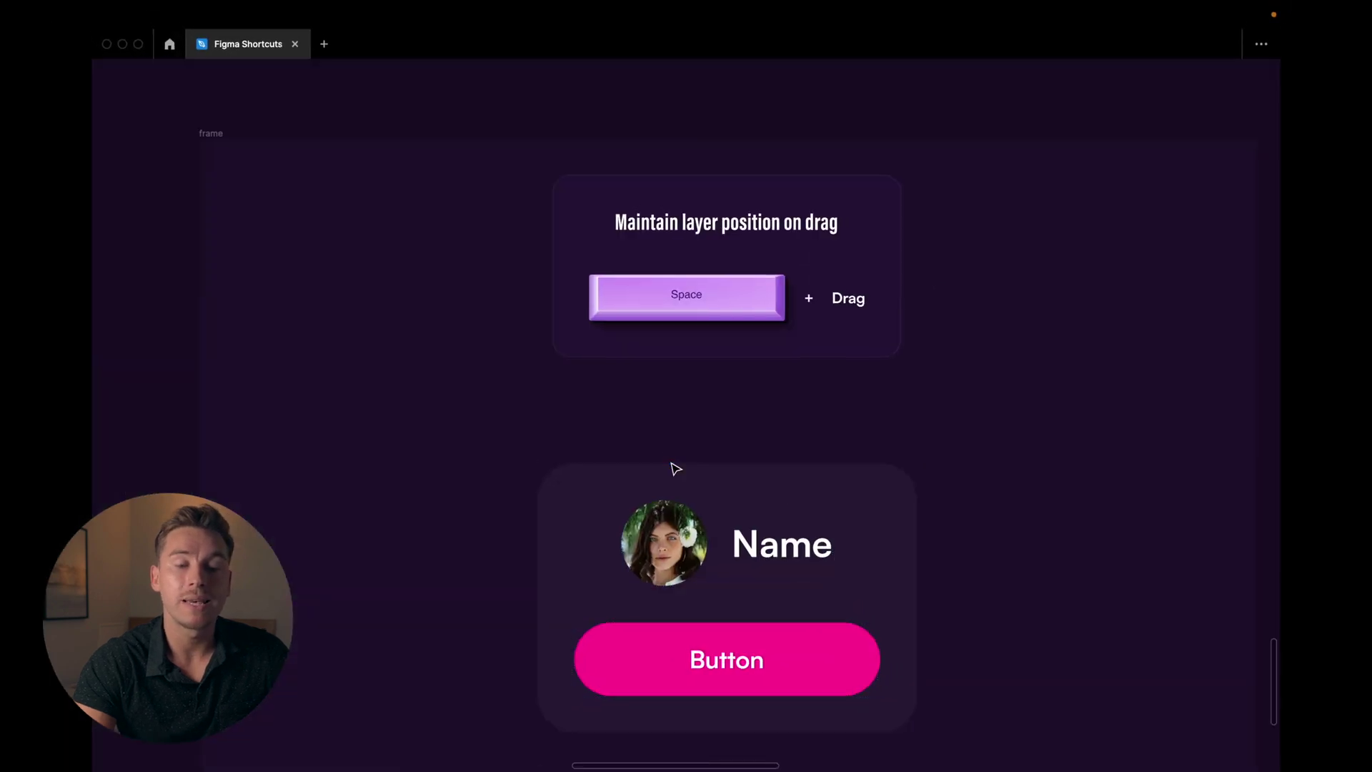
Reposition the Pick a value dropdown within the Name card, ending slightly lower and left
scroll(675, 468, "down", 1)
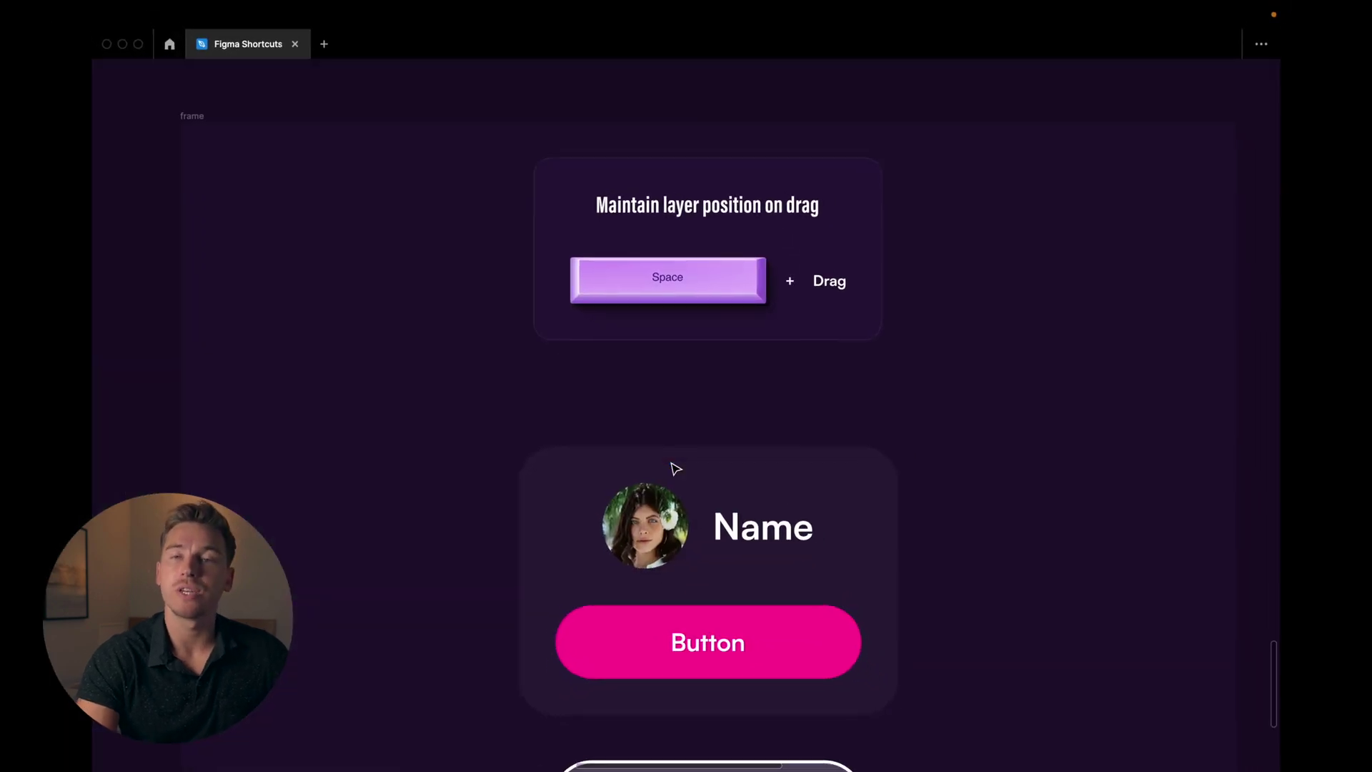
scroll(676, 468, "down", 1)
scroll(675, 472, "down", 1)
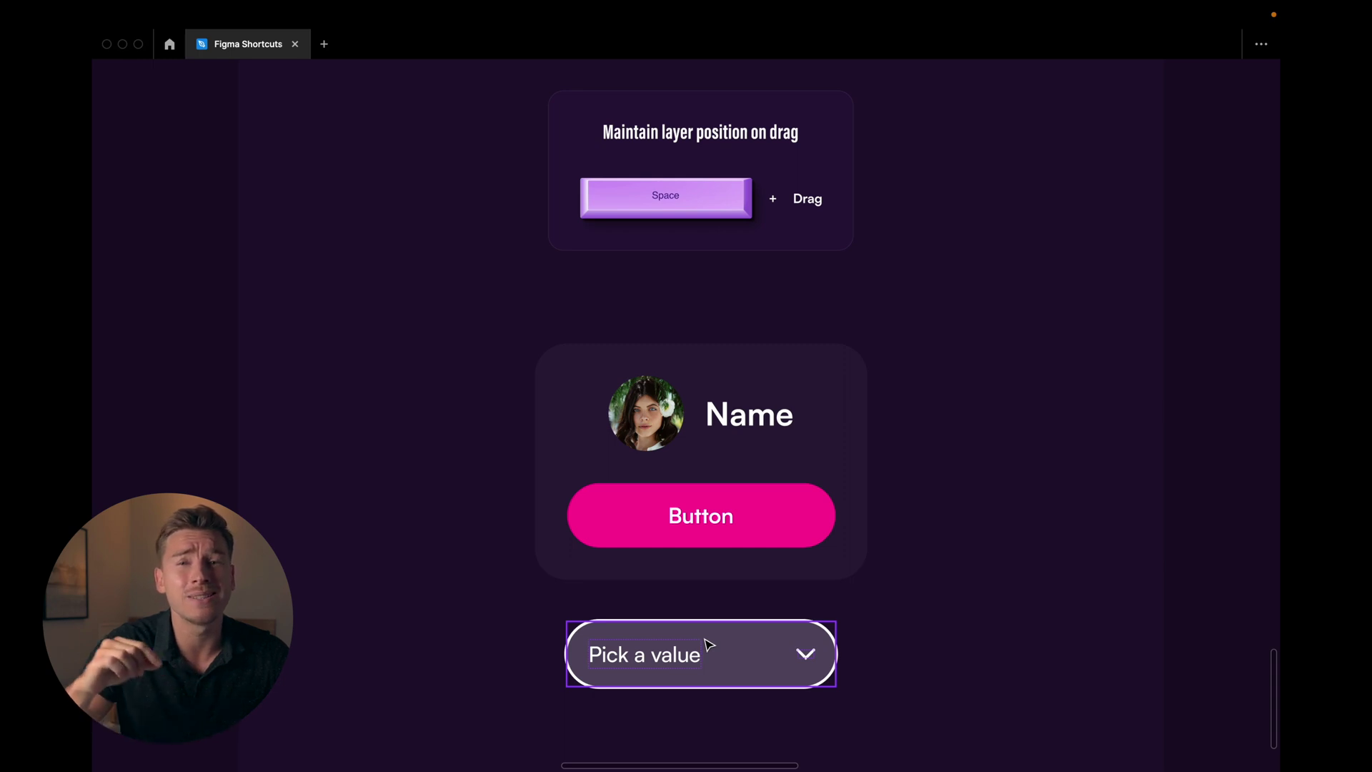
left_click(707, 644)
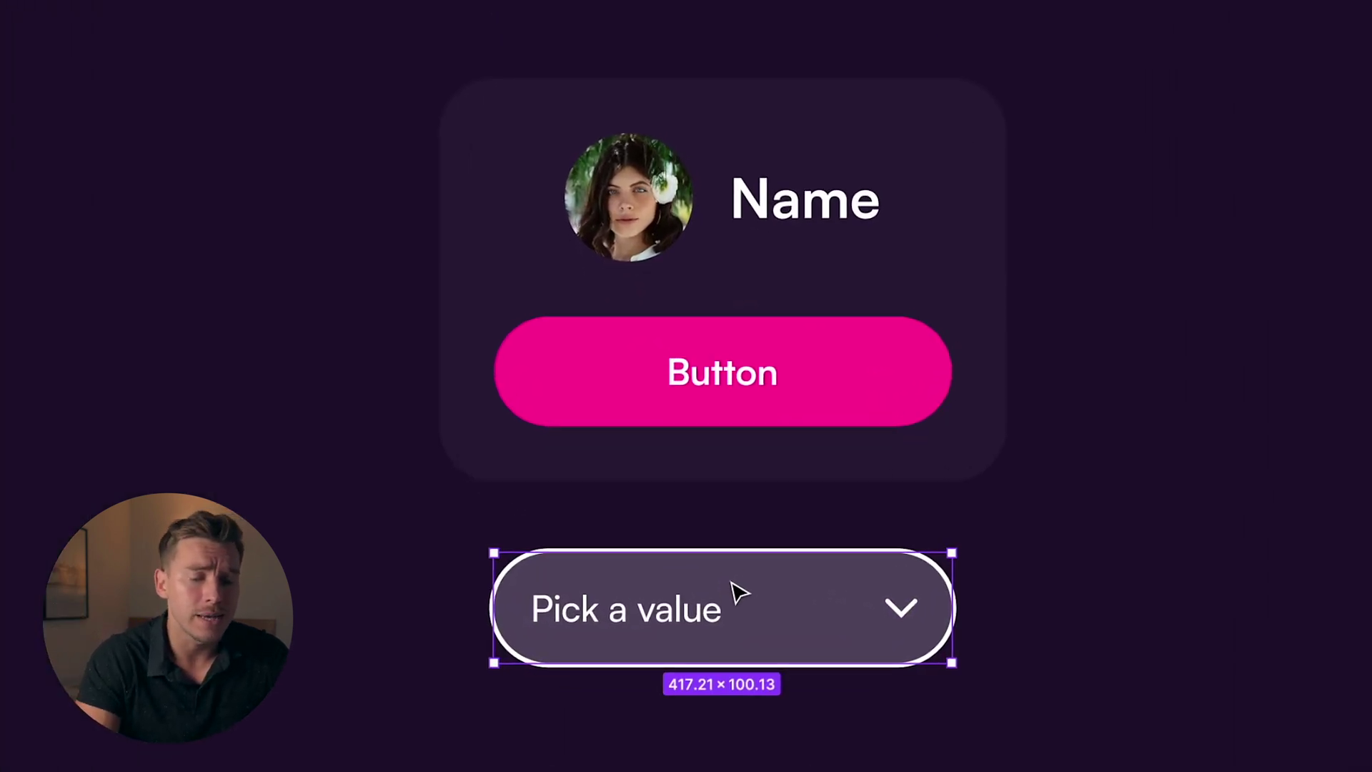
left_click_drag(736, 592, 763, 350)
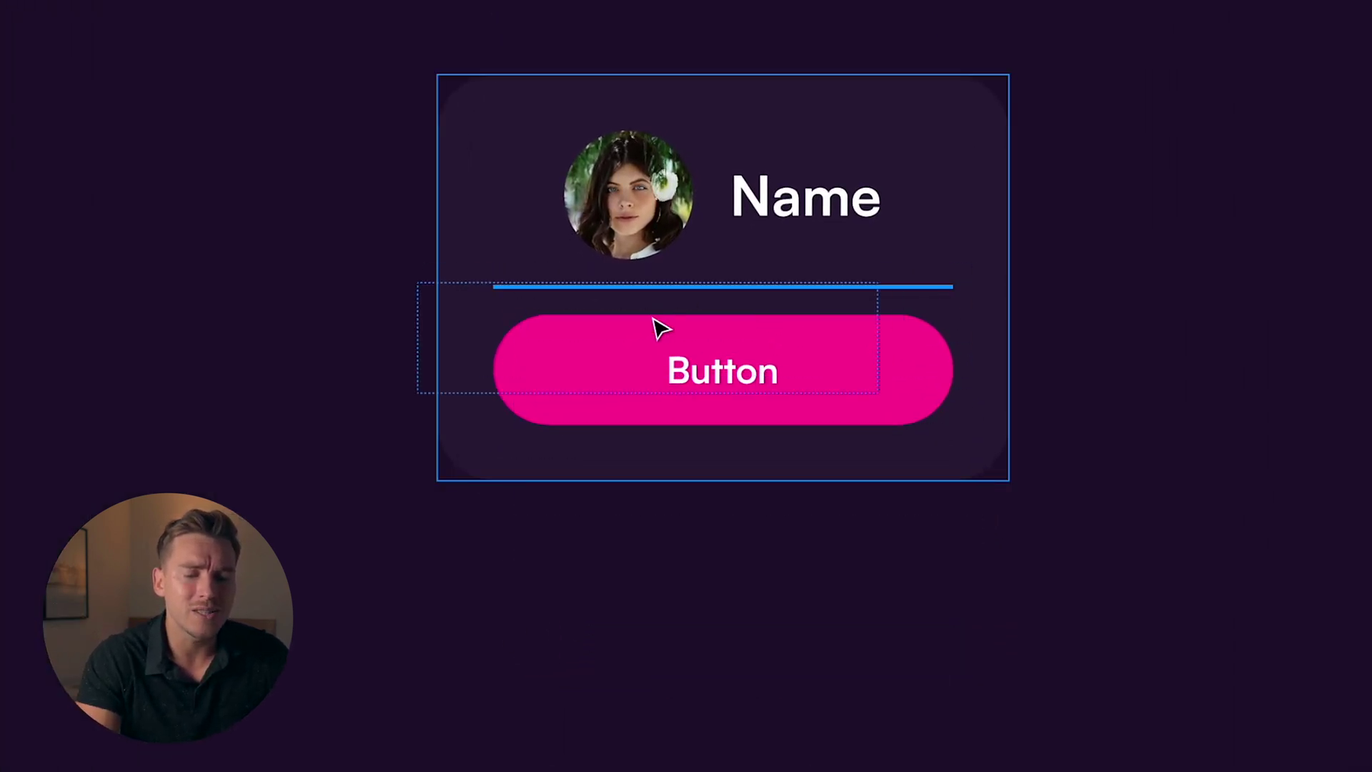
left_click_drag(655, 328, 677, 565)
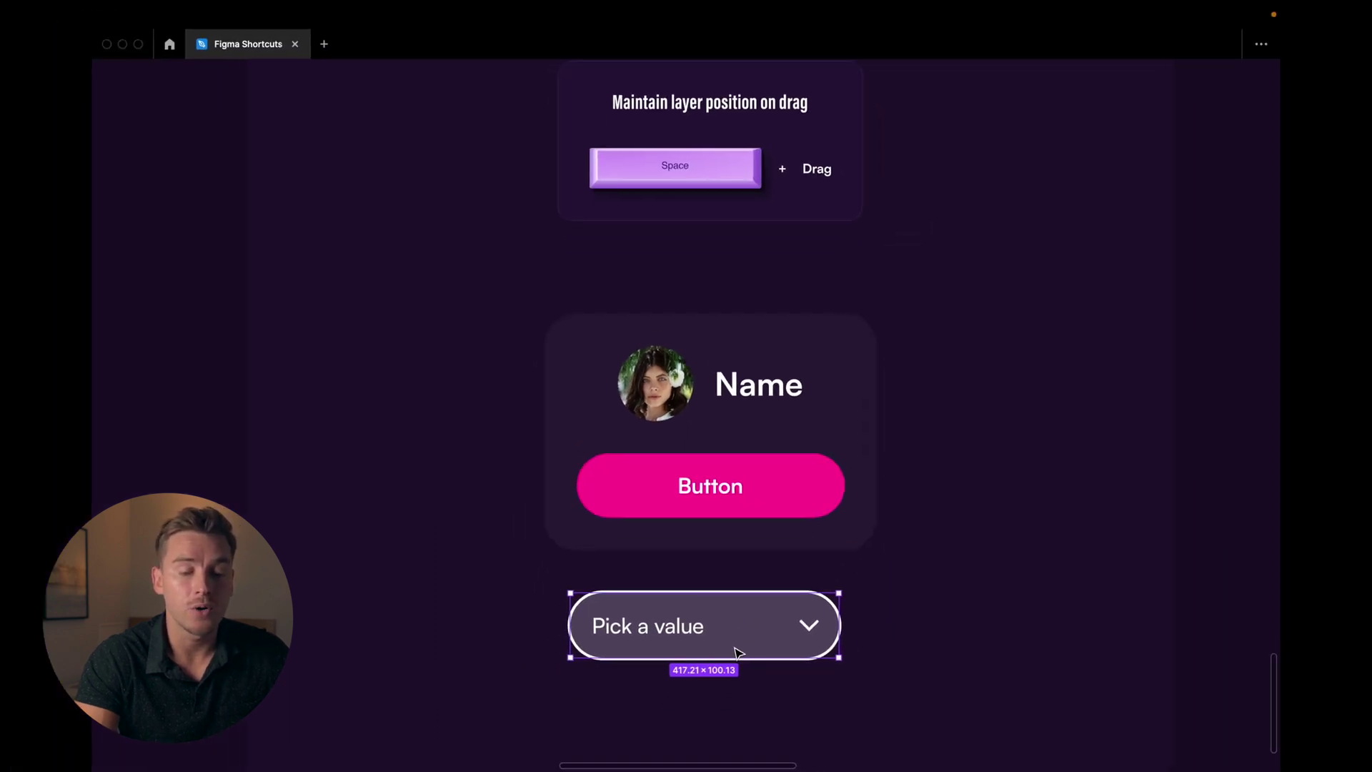
key("super+backslash")
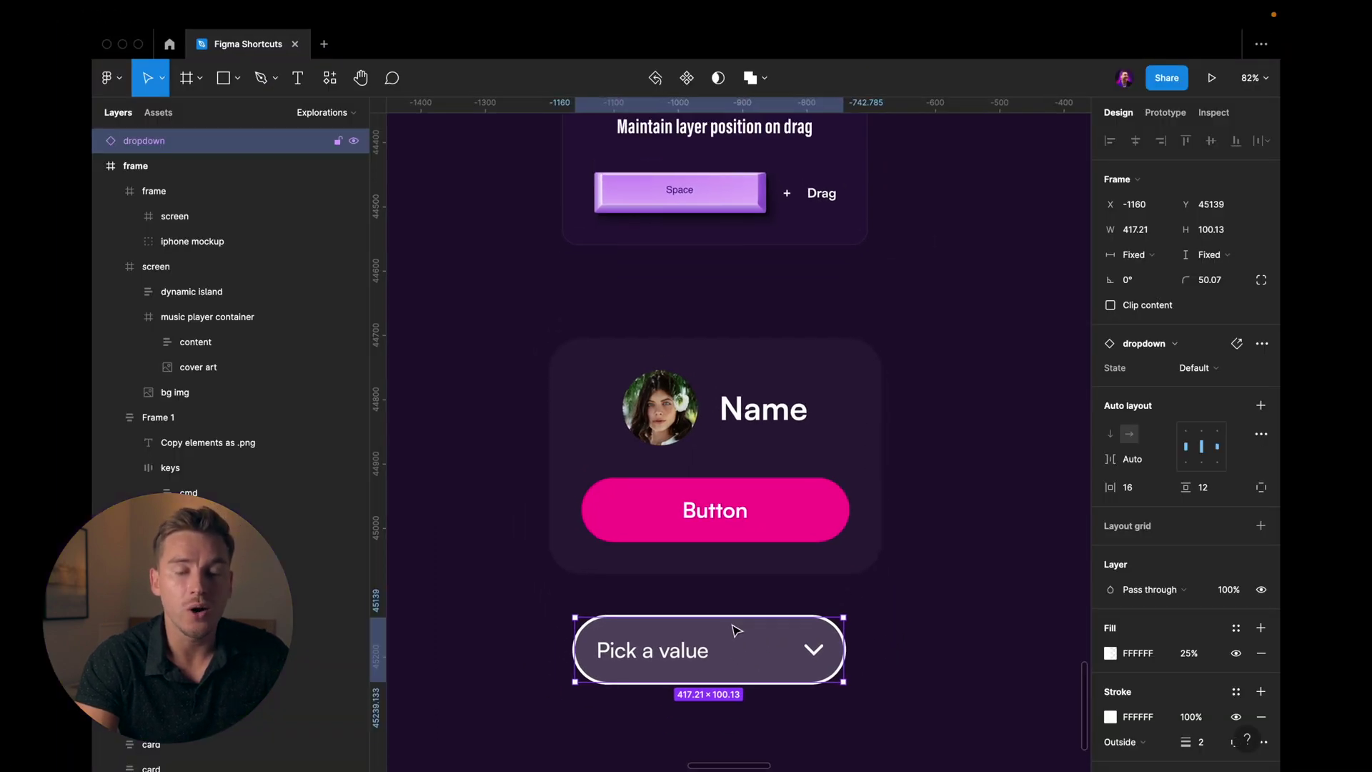
left_click_drag(734, 648, 744, 490)
Duplicate the Name/Button card with Alt-drag and Cmd+D into a row of five evenly spaced cards
key("shift+2")
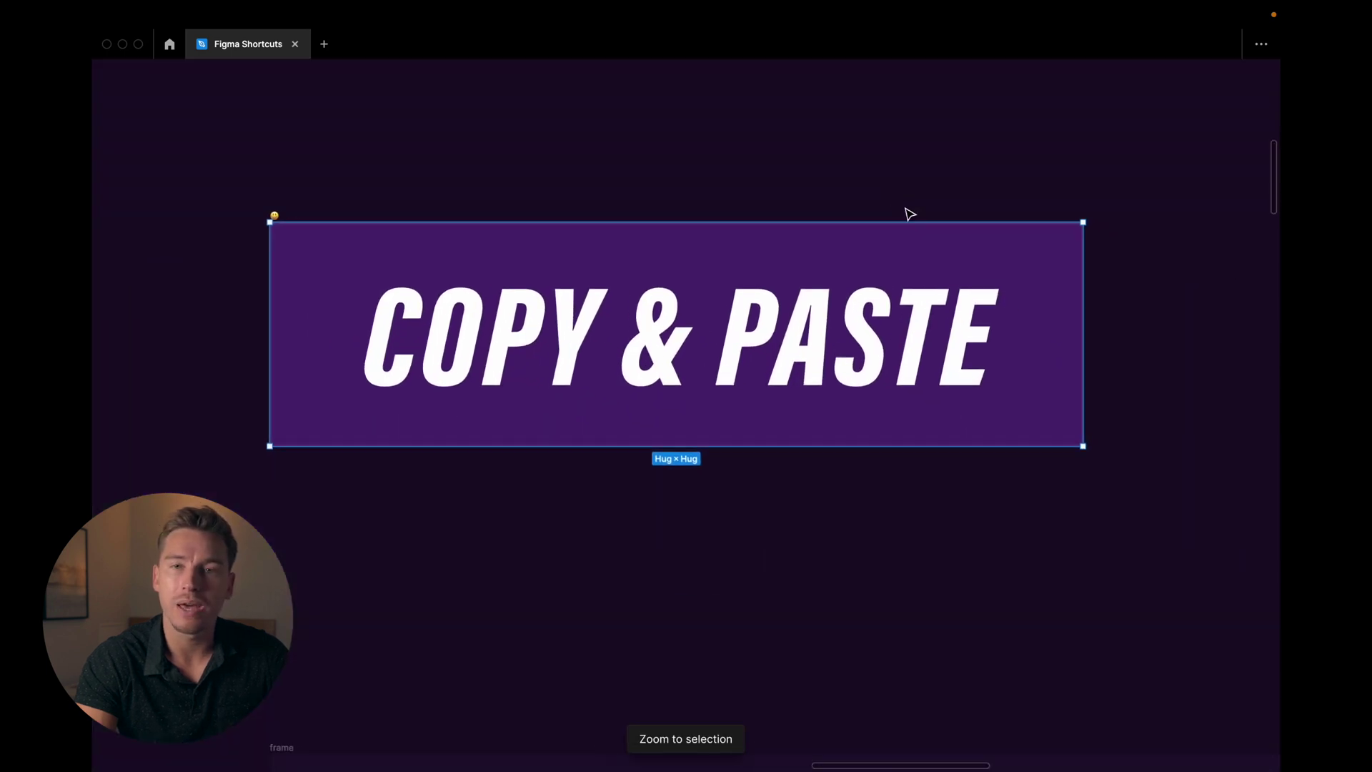
scroll(909, 214, "down", 10)
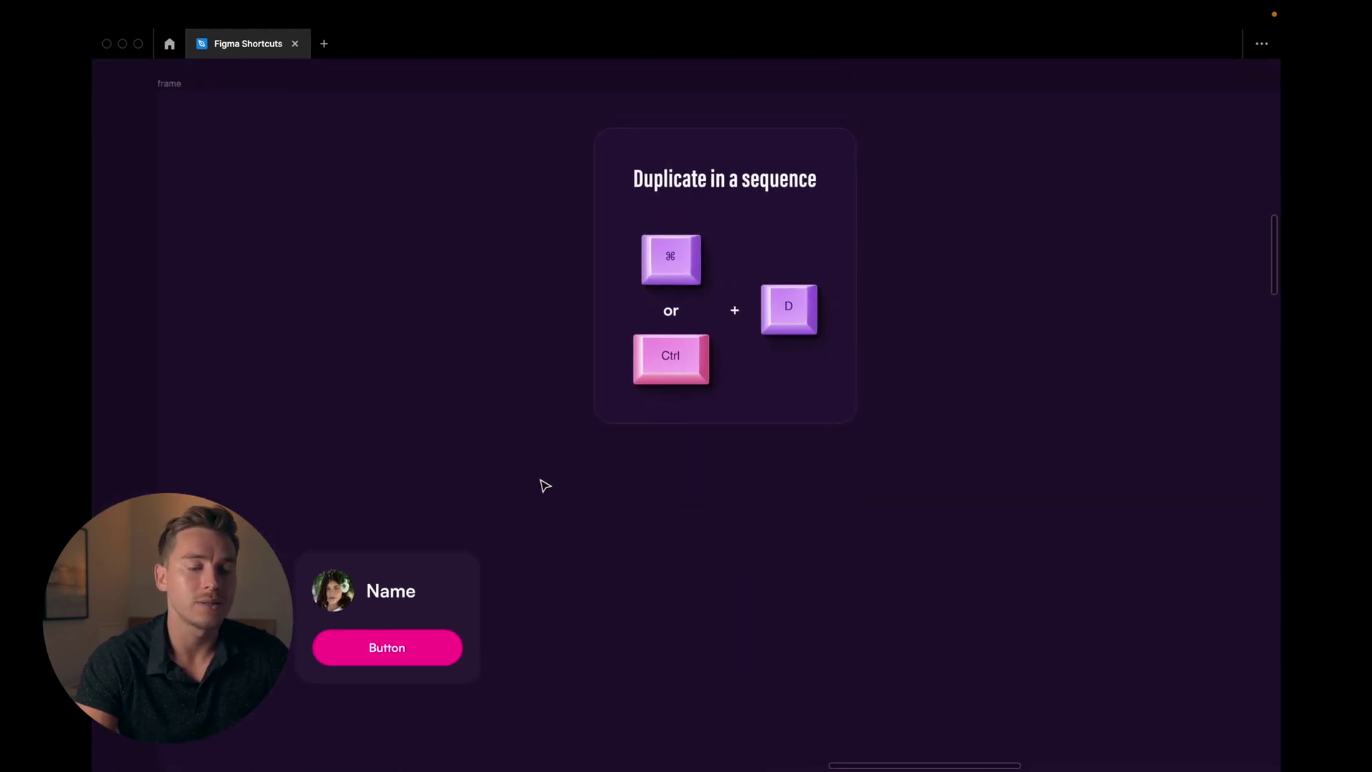
left_click(434, 585)
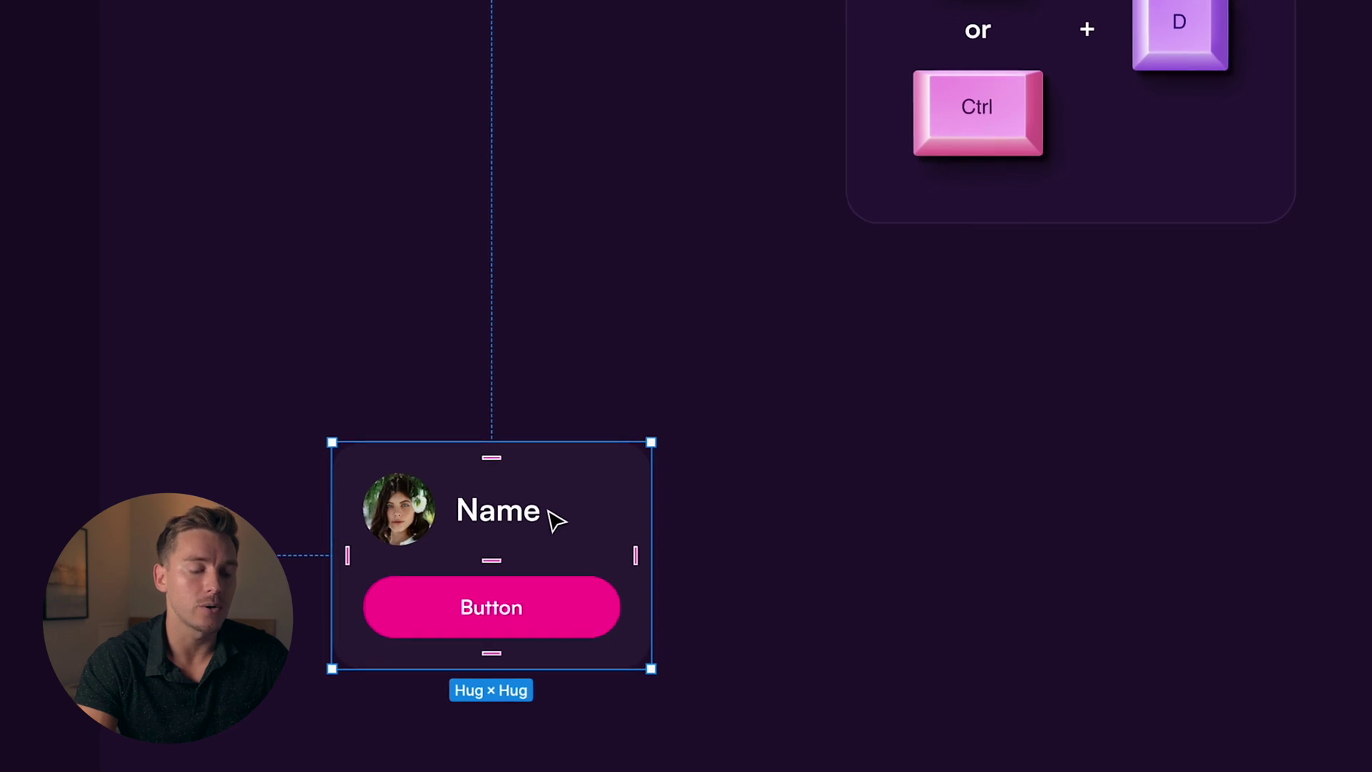
left_click_drag(500, 501, 855, 484)
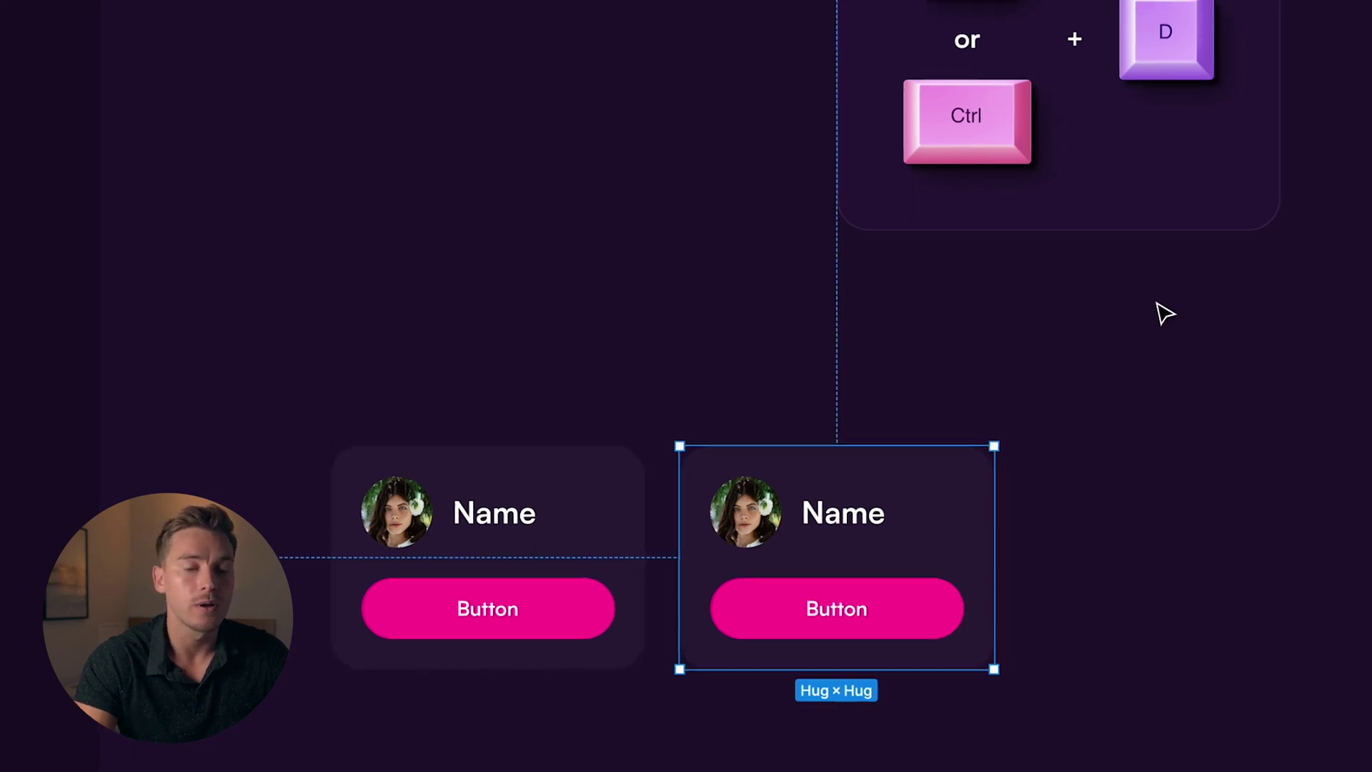
key("super+d")
key("super+d")
key("super+d")
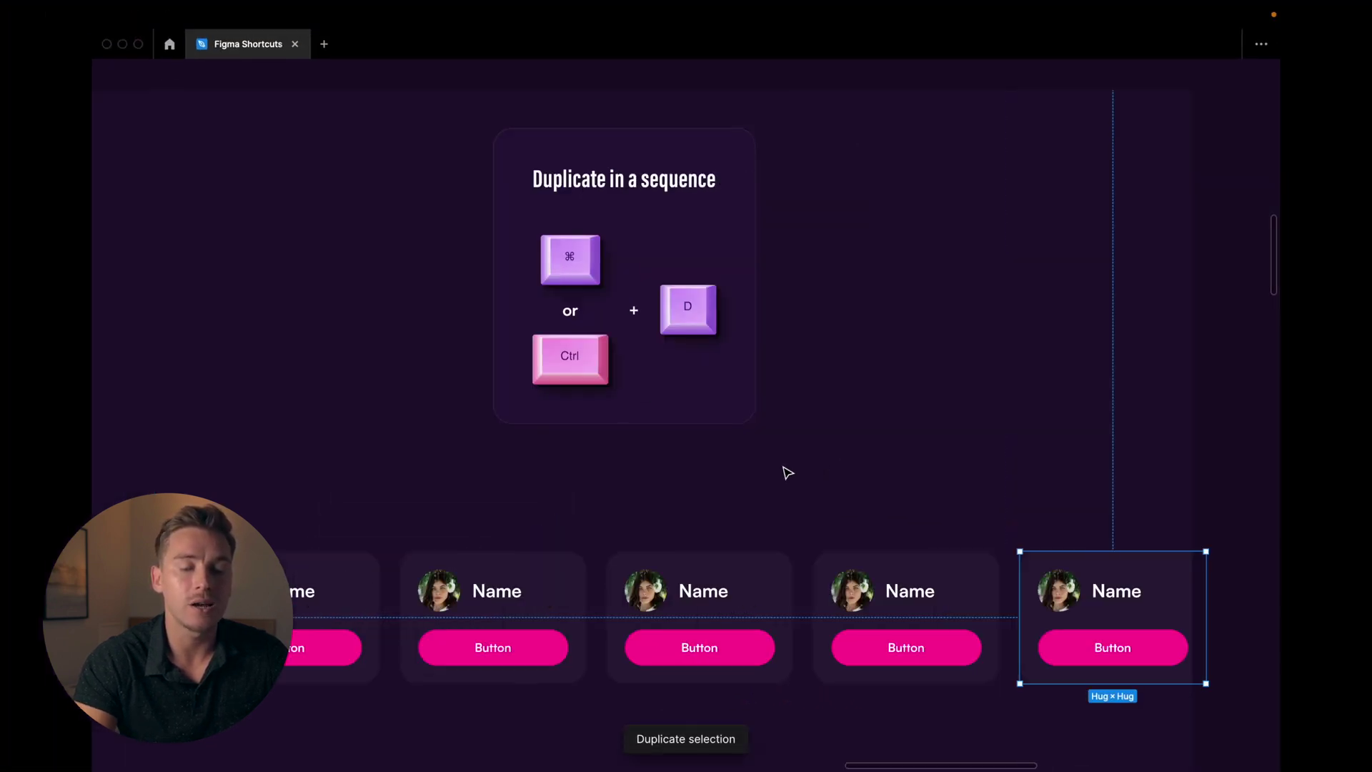
scroll(787, 473, "down", 3)
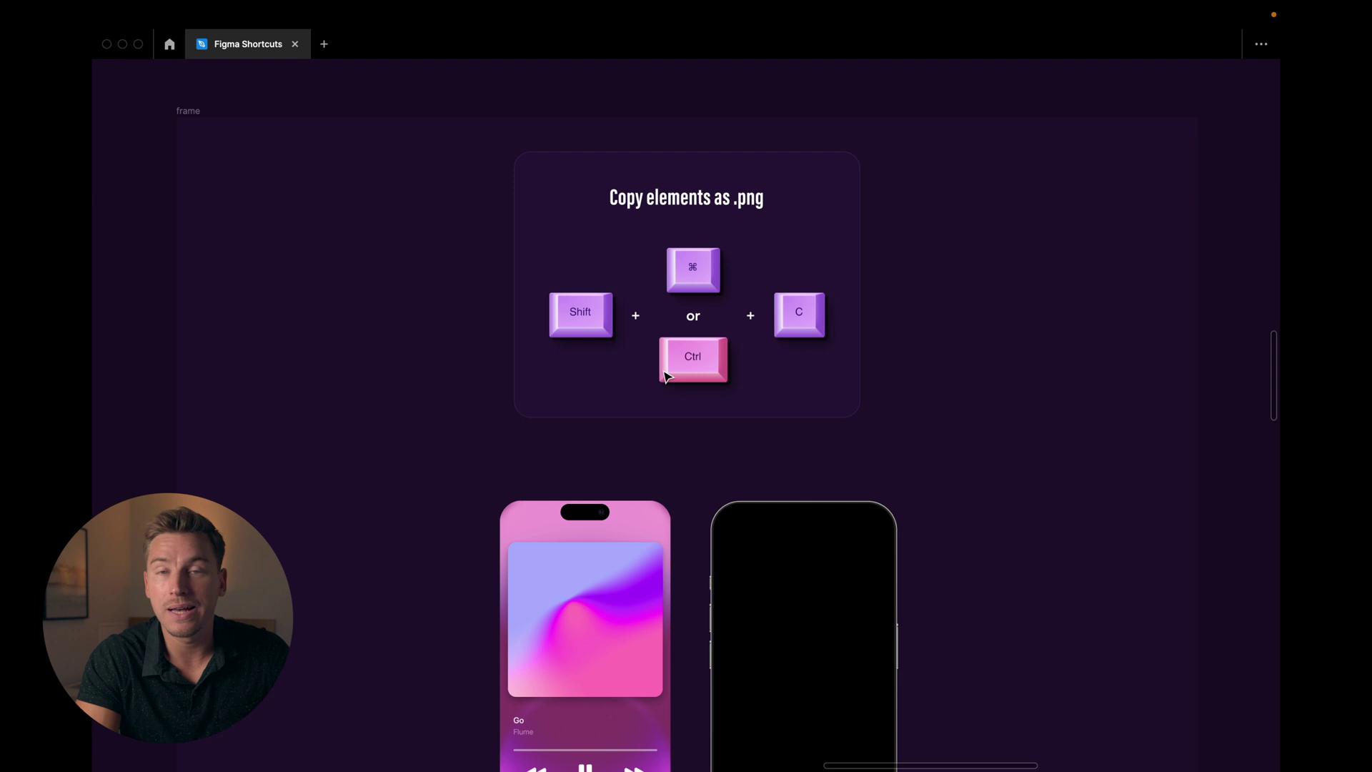
Copy the left phone's music player screen as a PNG with Shift+Cmd+C
scroll(665, 377, "up", 1)
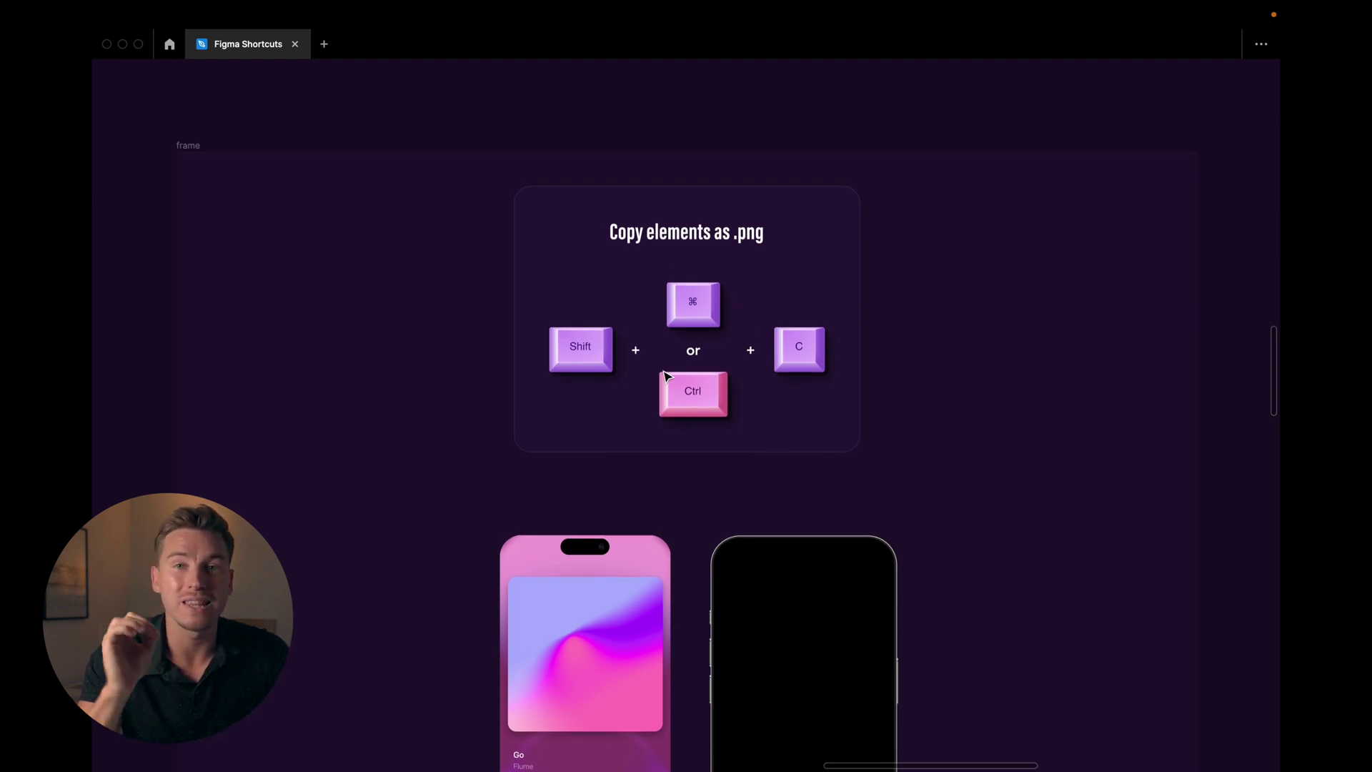
scroll(667, 373, "down", 5)
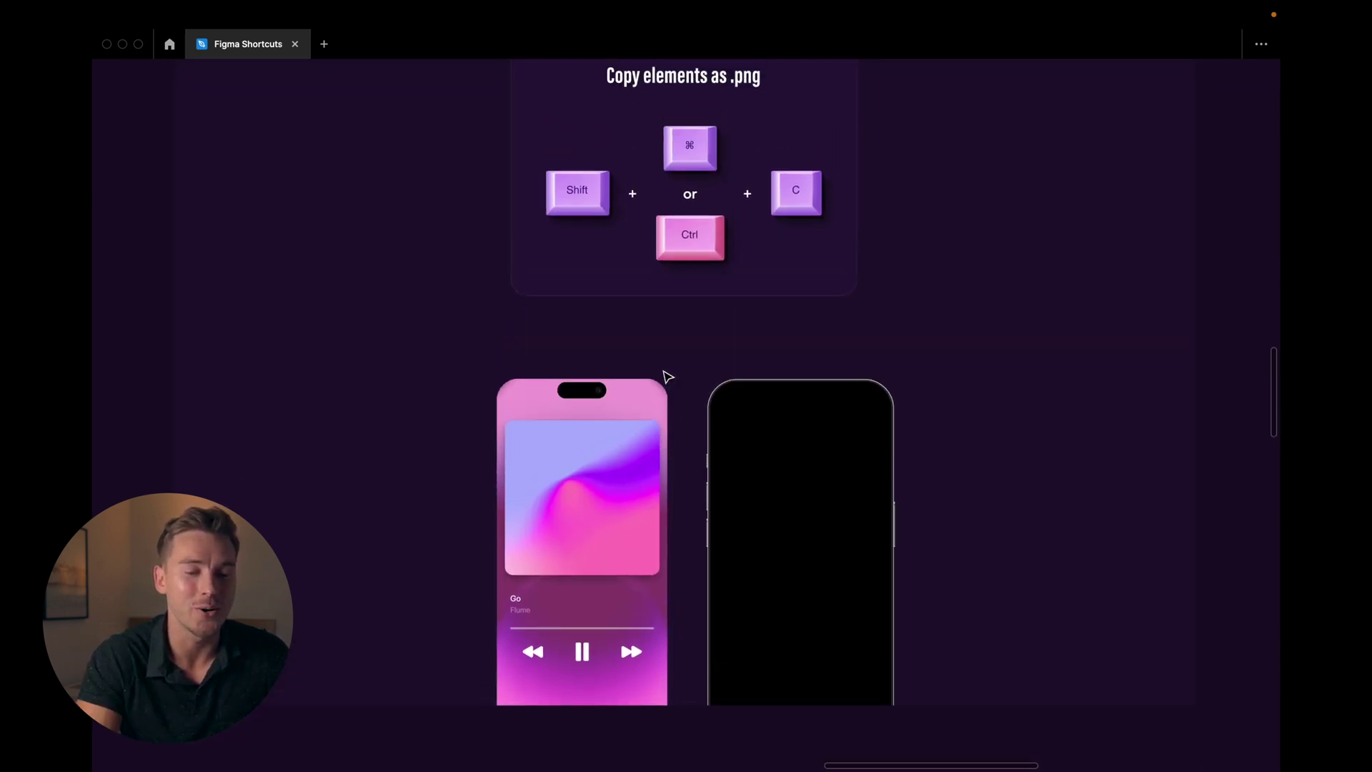
scroll(643, 415, "up", 1)
left_click(619, 452)
key("super+backslash")
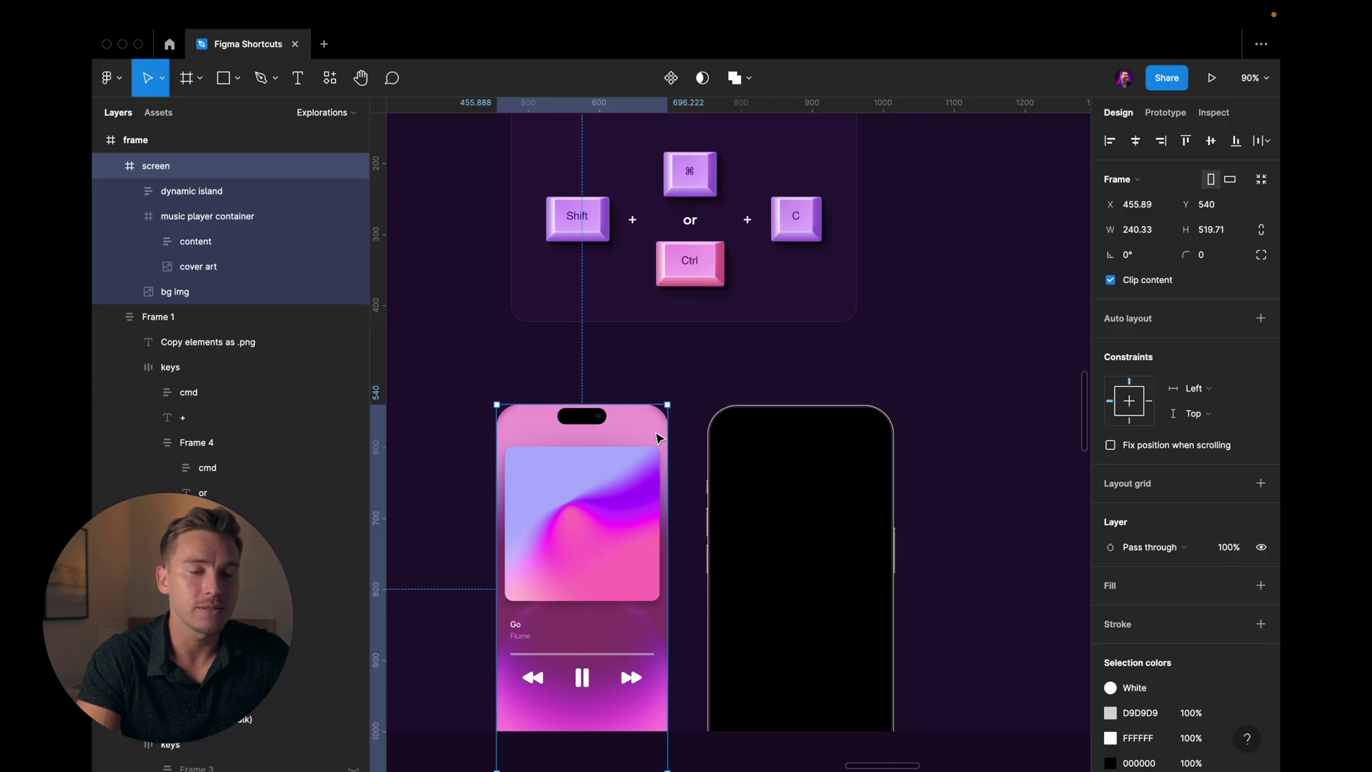
scroll(654, 429, "up", 1)
scroll(655, 435, "up", 3)
scroll(657, 438, "down", 1)
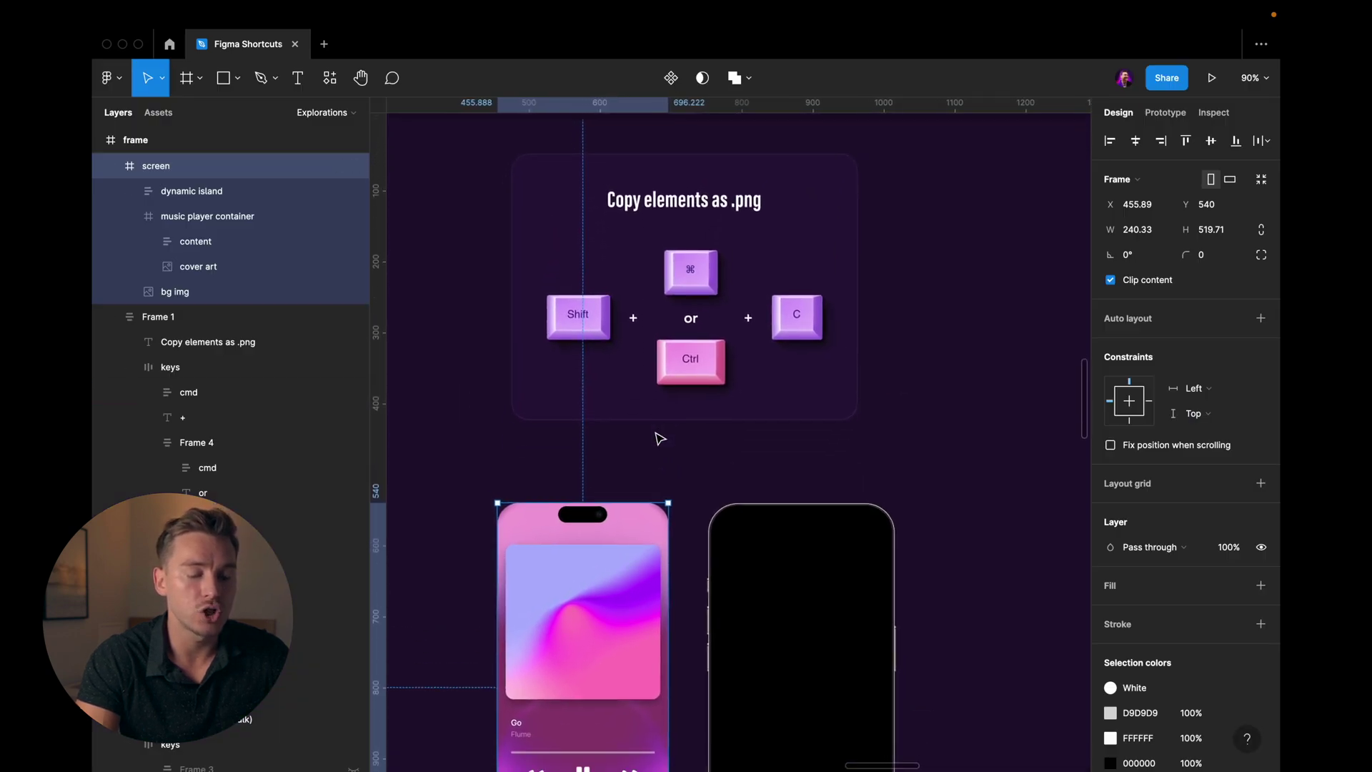
key("shift+super+c")
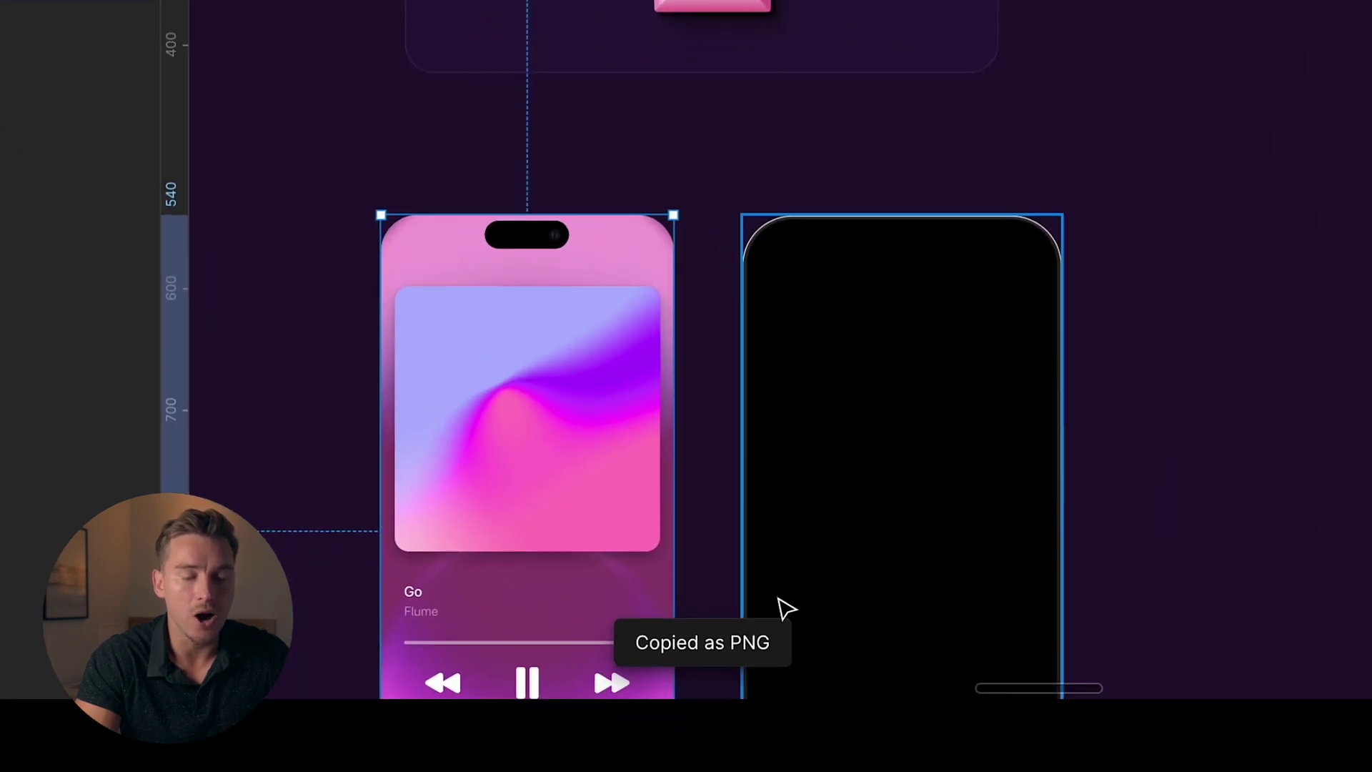
Paste the PNG into the right phone's empty screen and resize it to fit
scroll(774, 444, "down", 3)
left_click(917, 308)
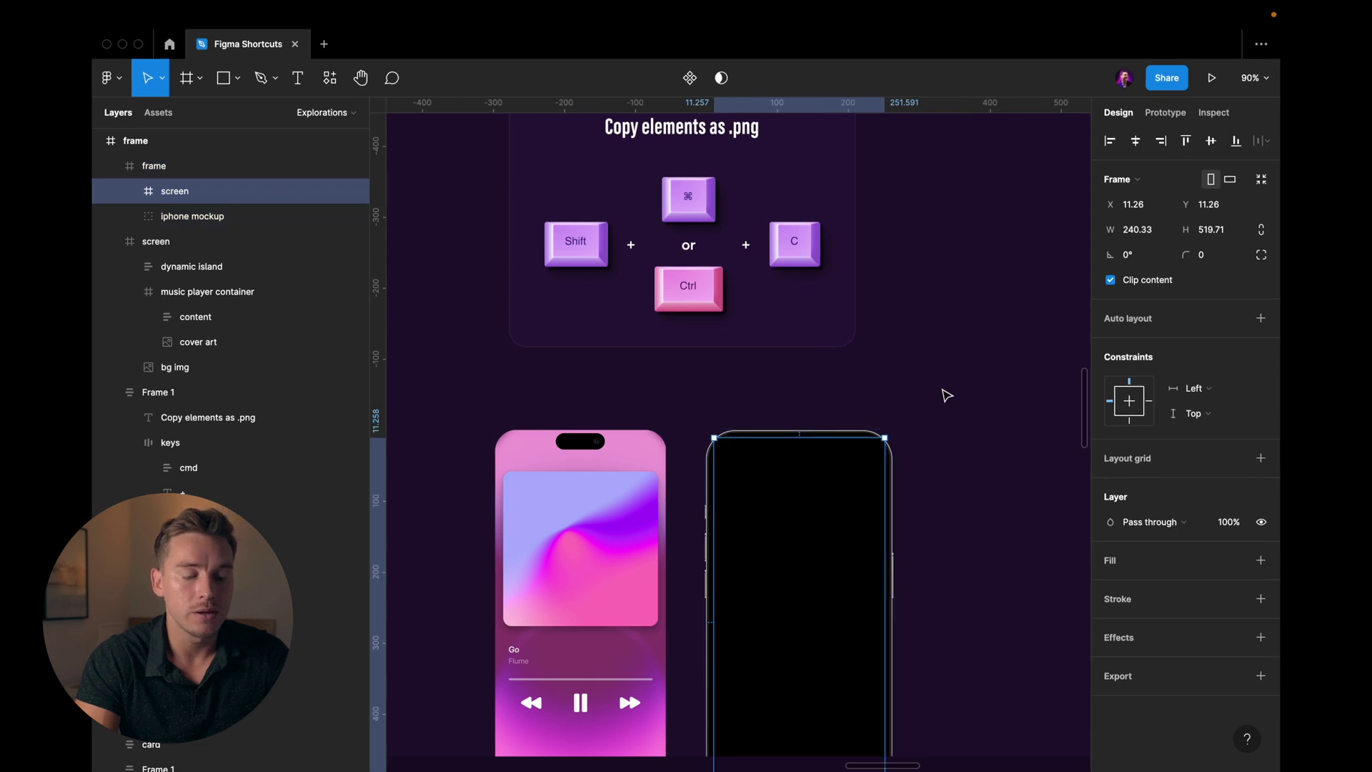
key("super+v")
left_click_drag(969, 314, 875, 441)
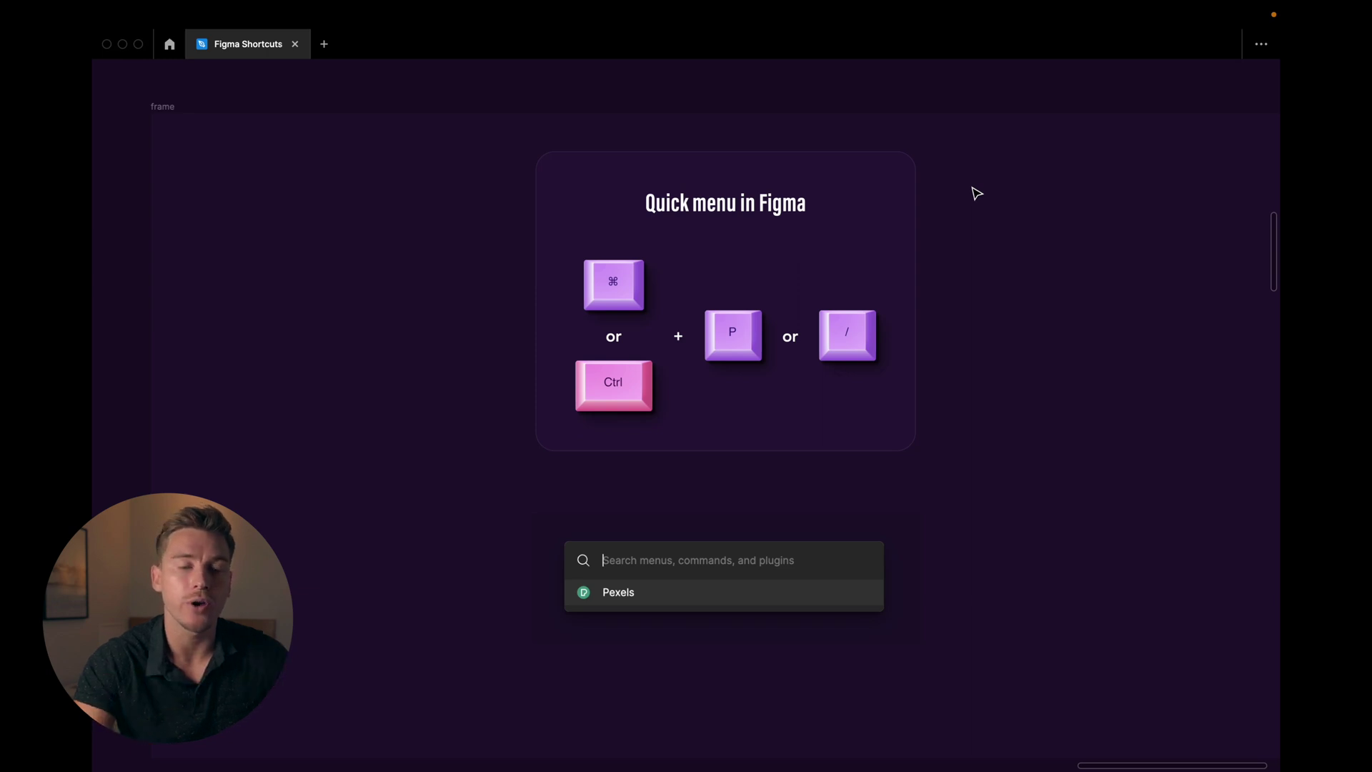
Open and close the Quick actions search with Cmd+/, then advance to the Hide Figma UI frame
key("super+slash")
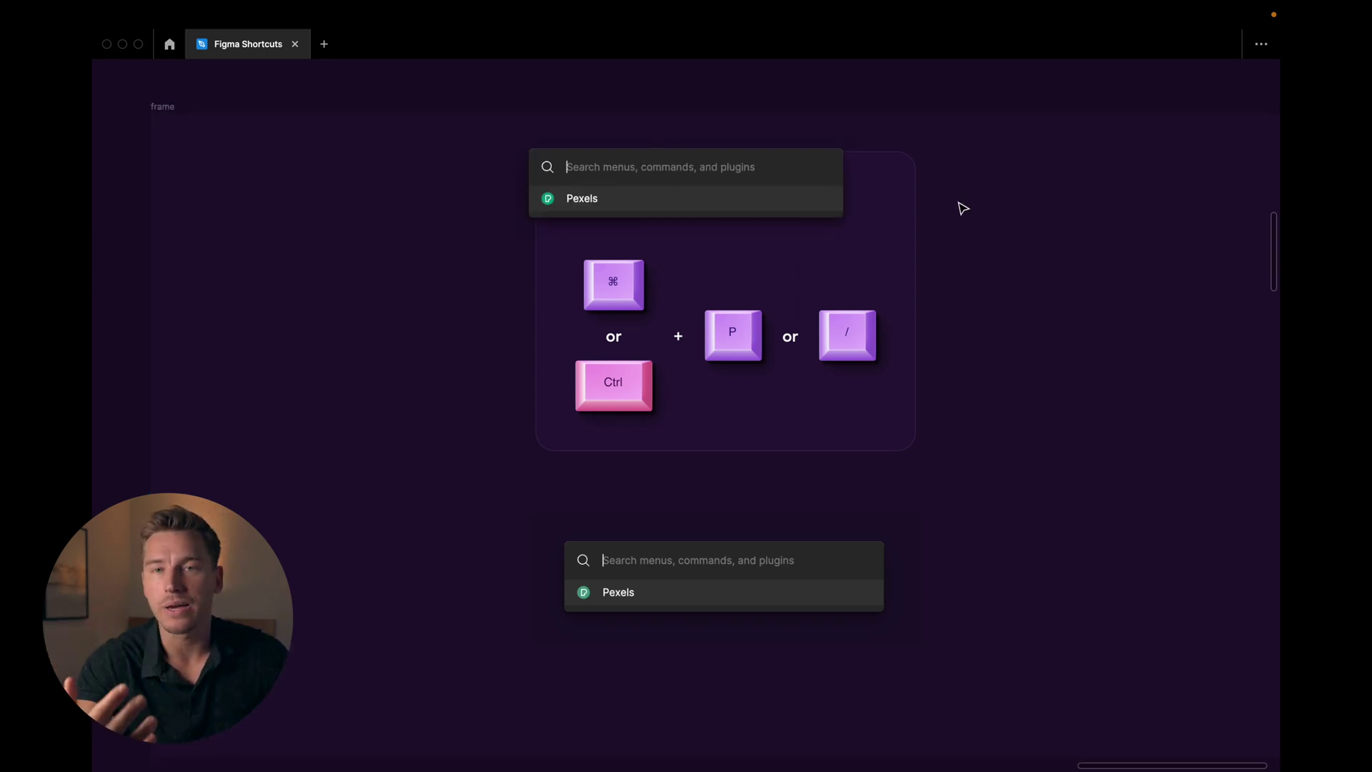
key("Escape")
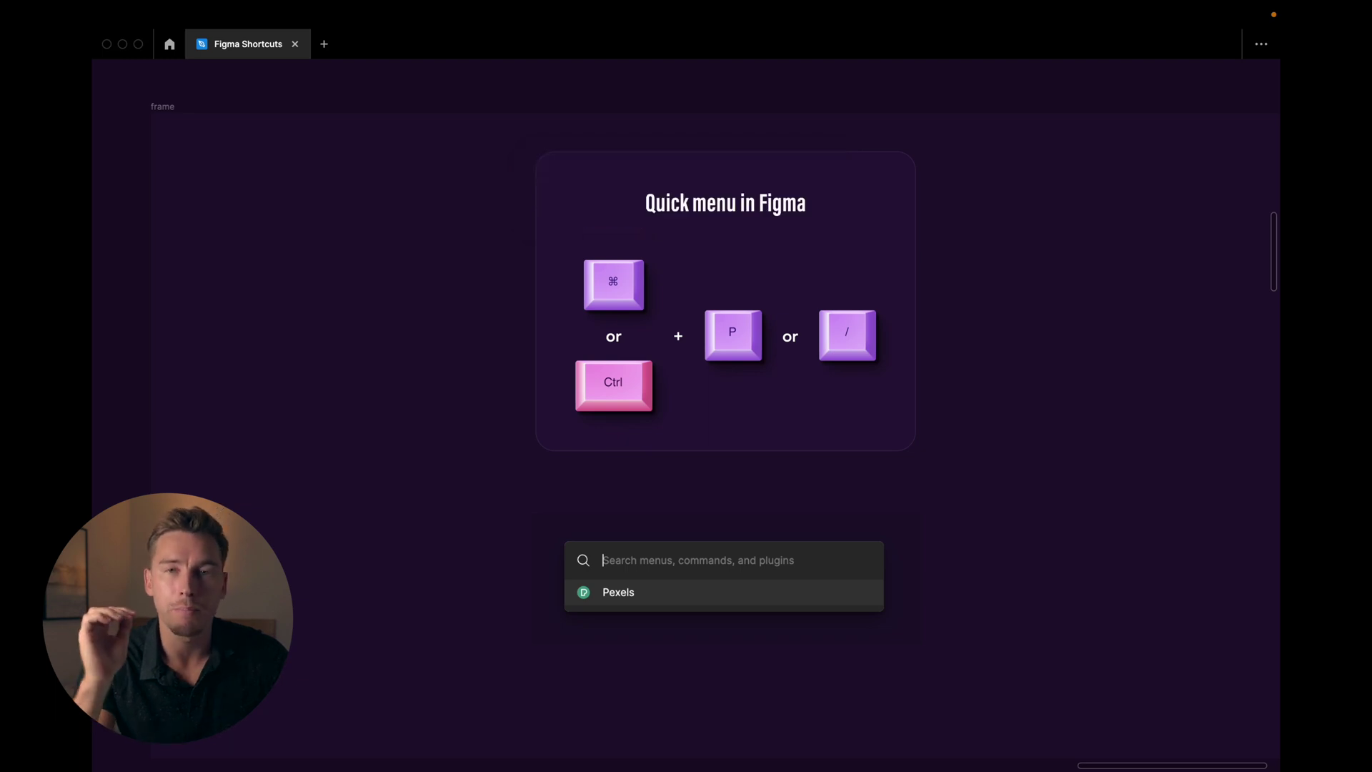
key("n")
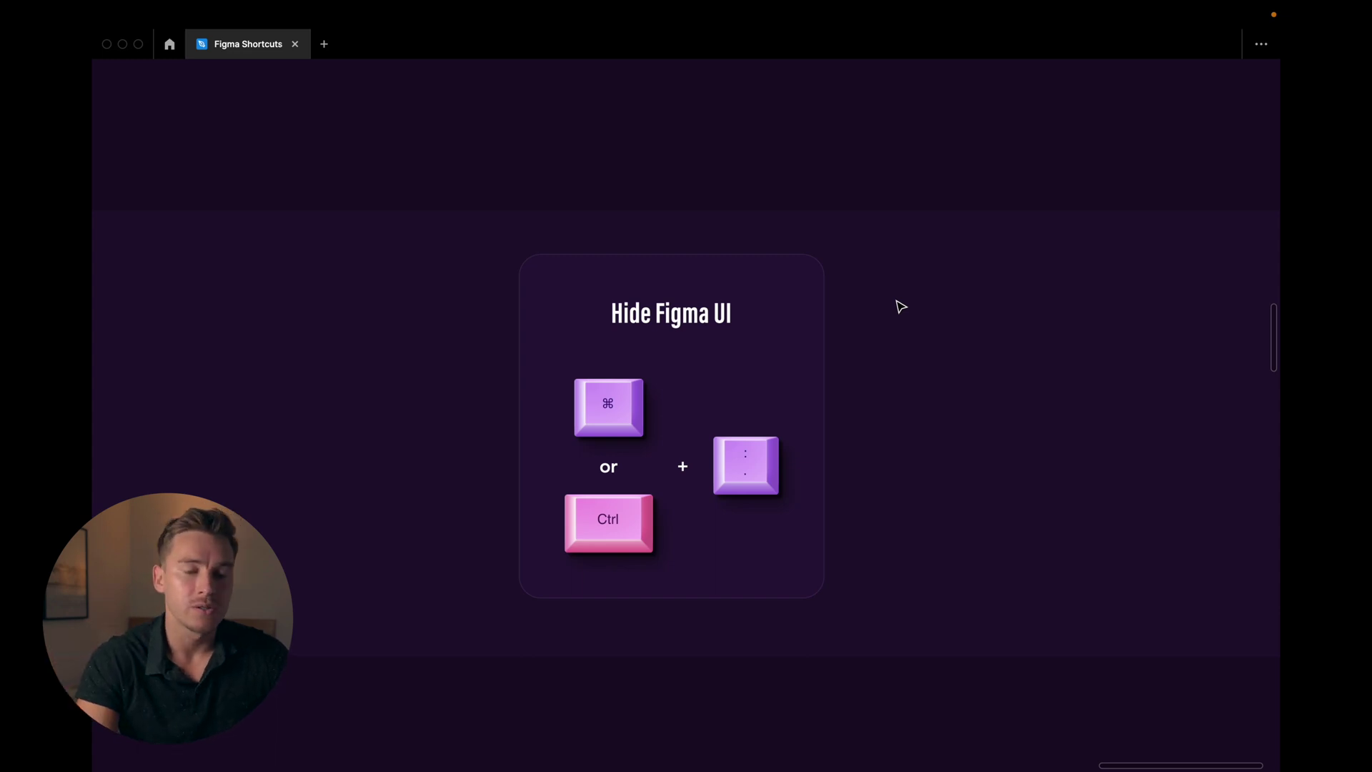
Toggle the editor panels on and off with Cmd+\, leaving the canvas UI hidden
key("super+backslash")
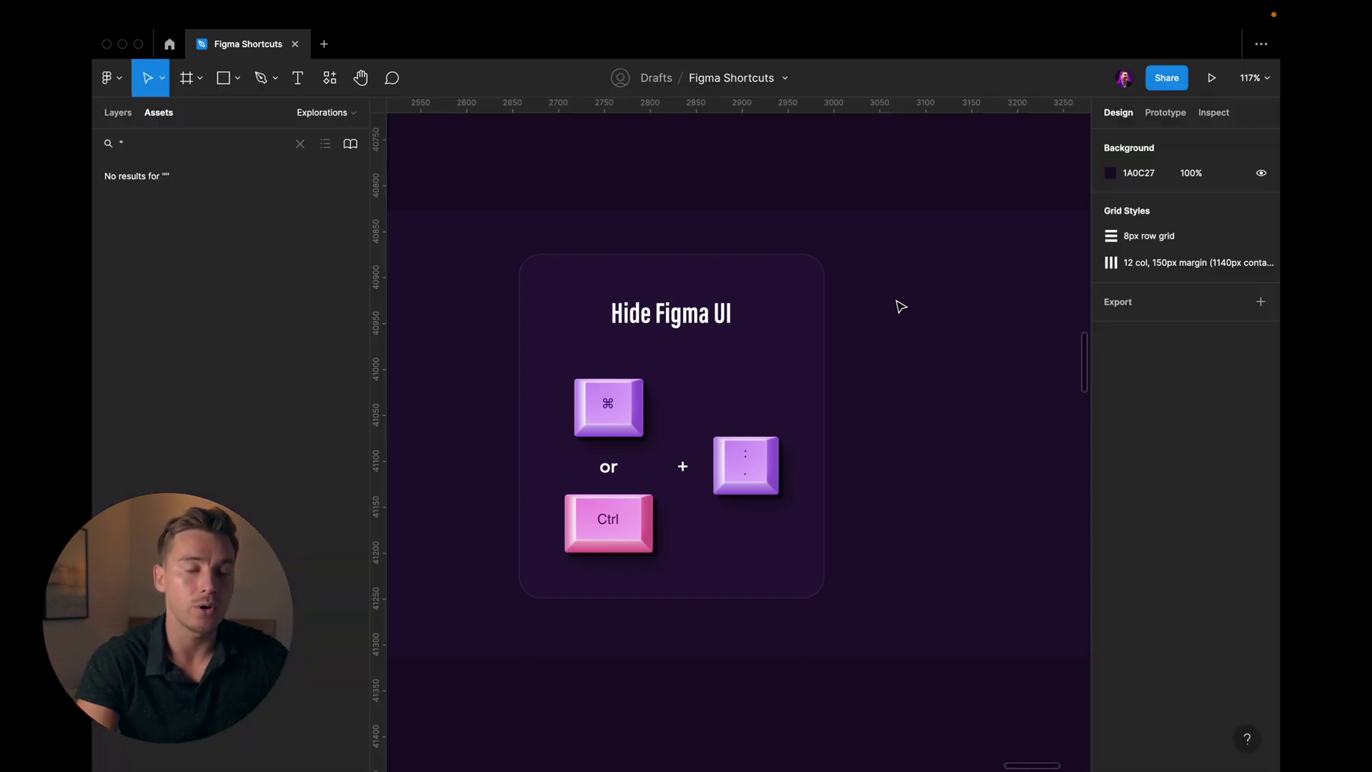
key("super+backslash")
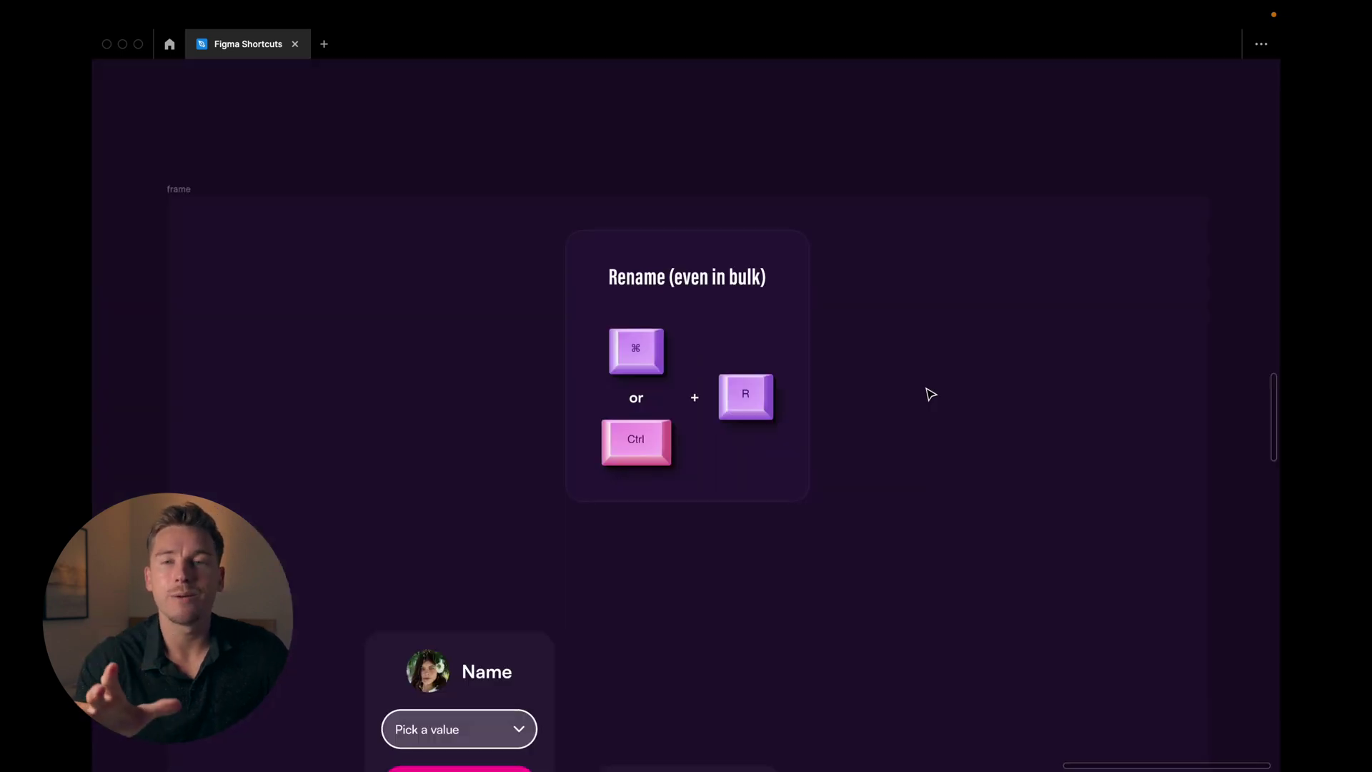
Select the three 'frame' layers and bulk-rename them to 'card' with Cmd+R
scroll(931, 393, "down", 1)
scroll(931, 393, "down", 3)
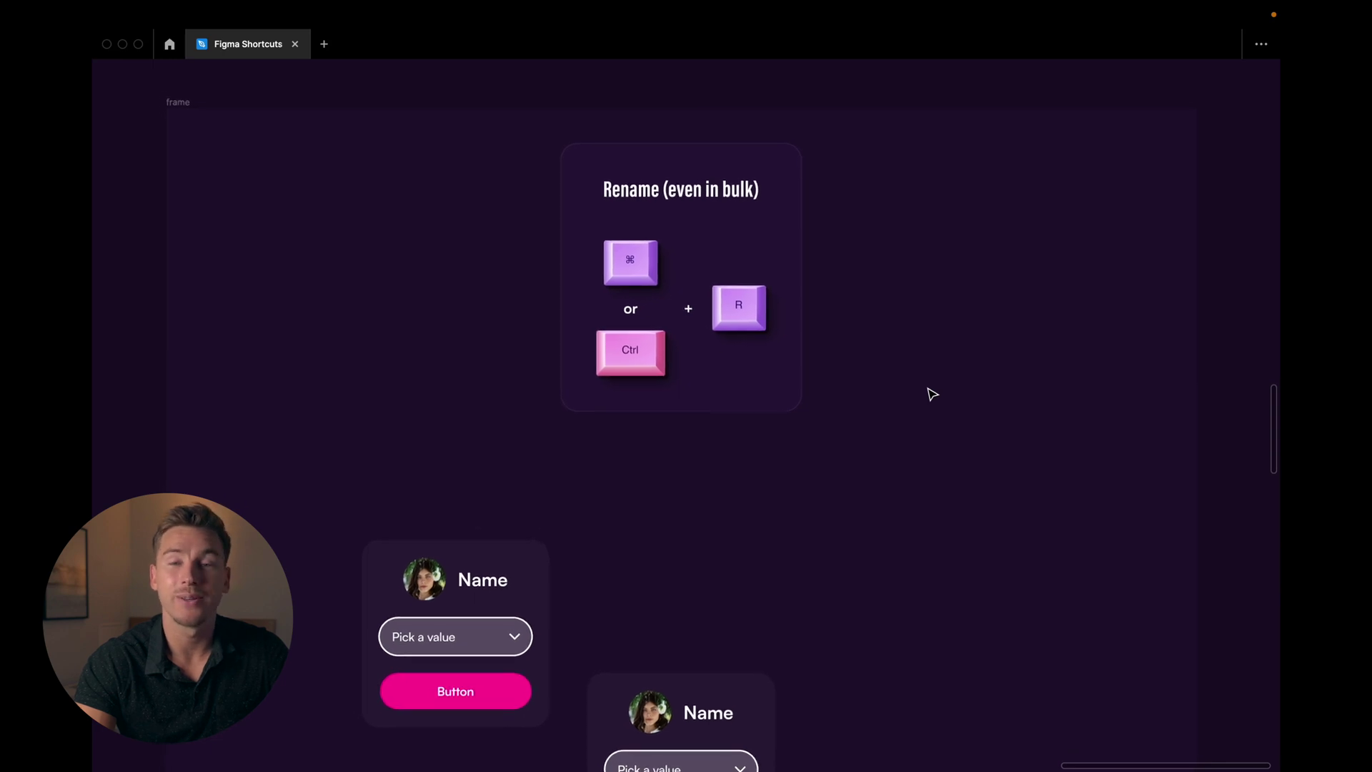
scroll(931, 393, "down", 2)
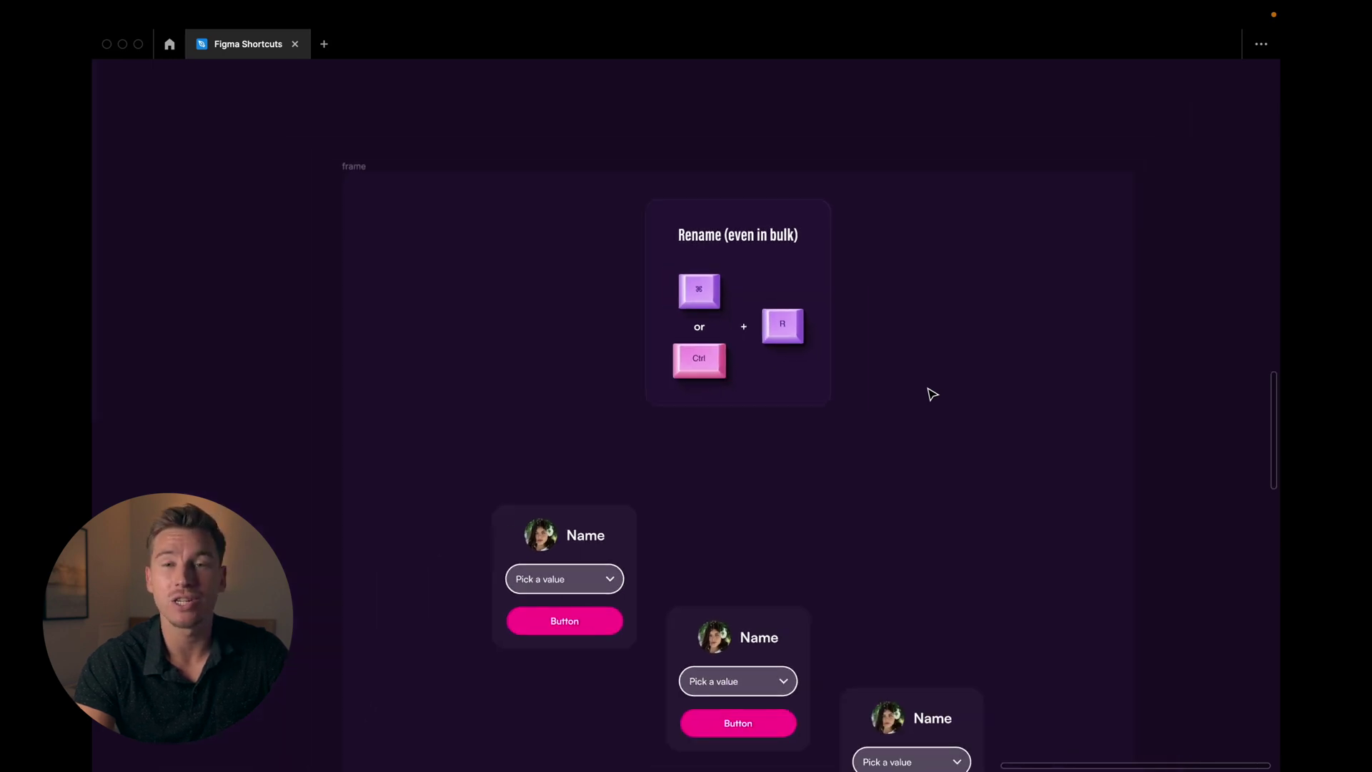
scroll(929, 393, "down", 4)
key("ctrl+backslash")
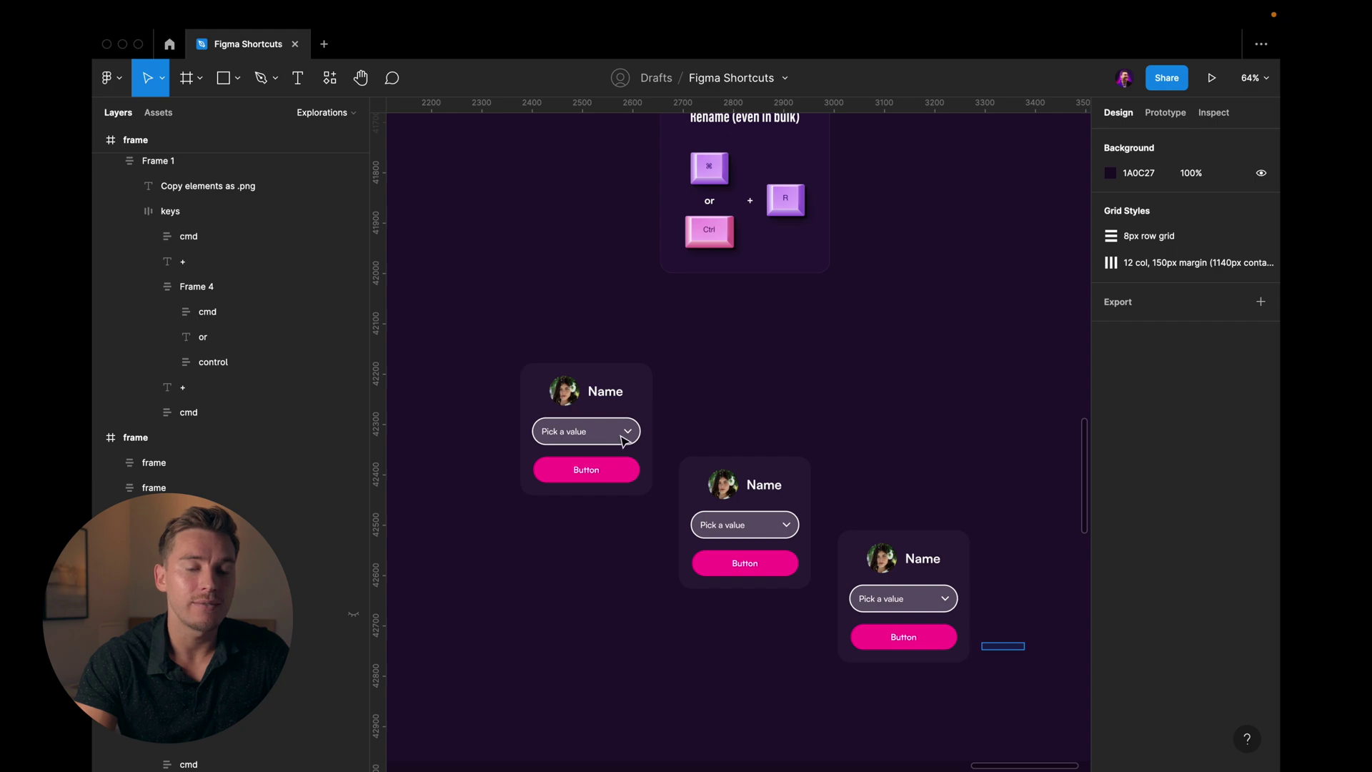
left_click(153, 463)
left_click(161, 508, "shift")
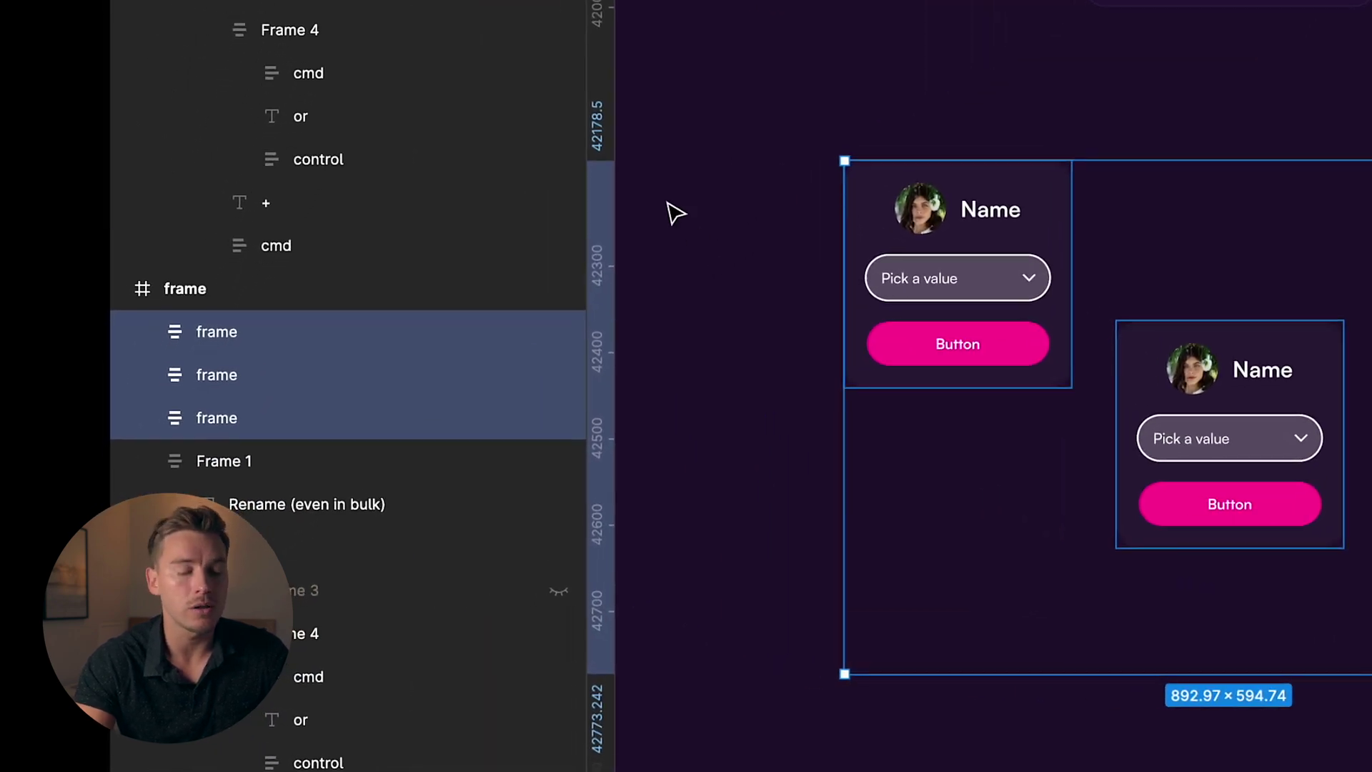
key("super+r")
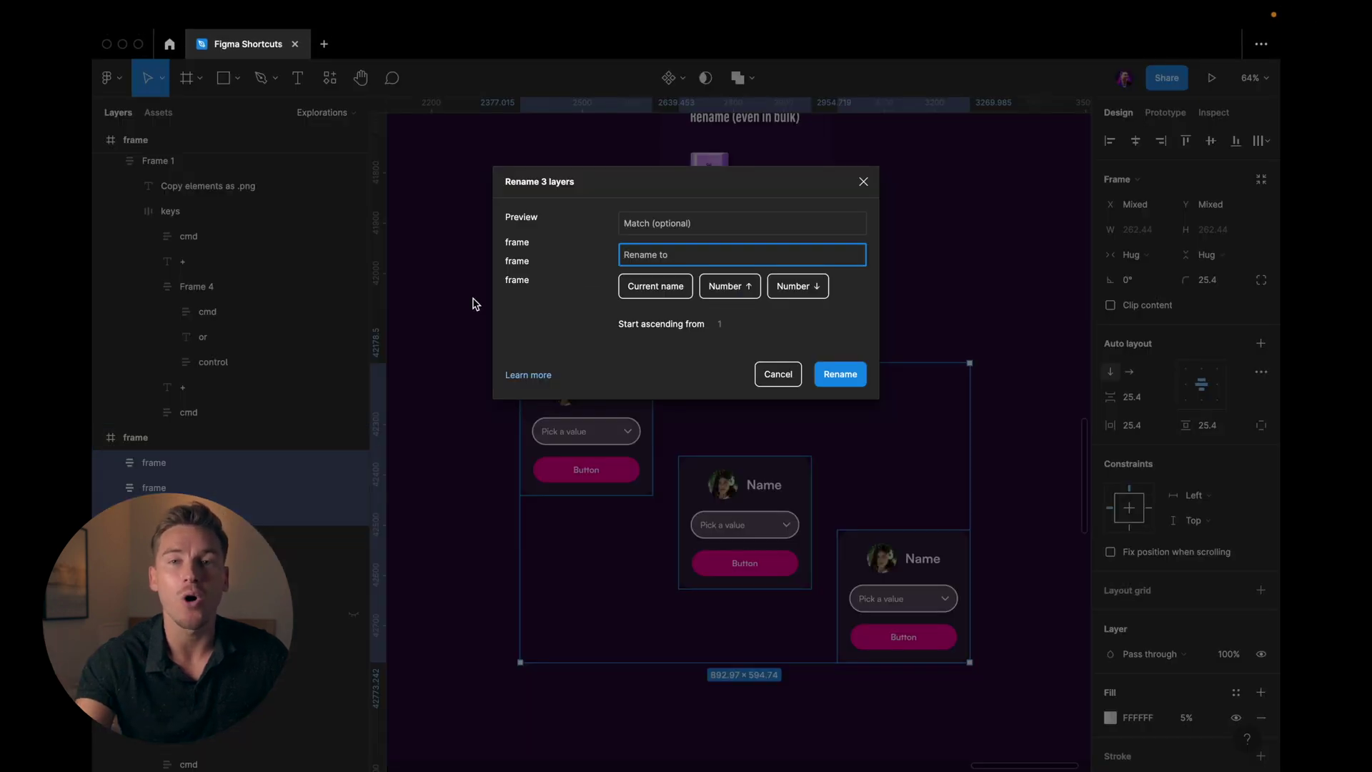
type("ca")
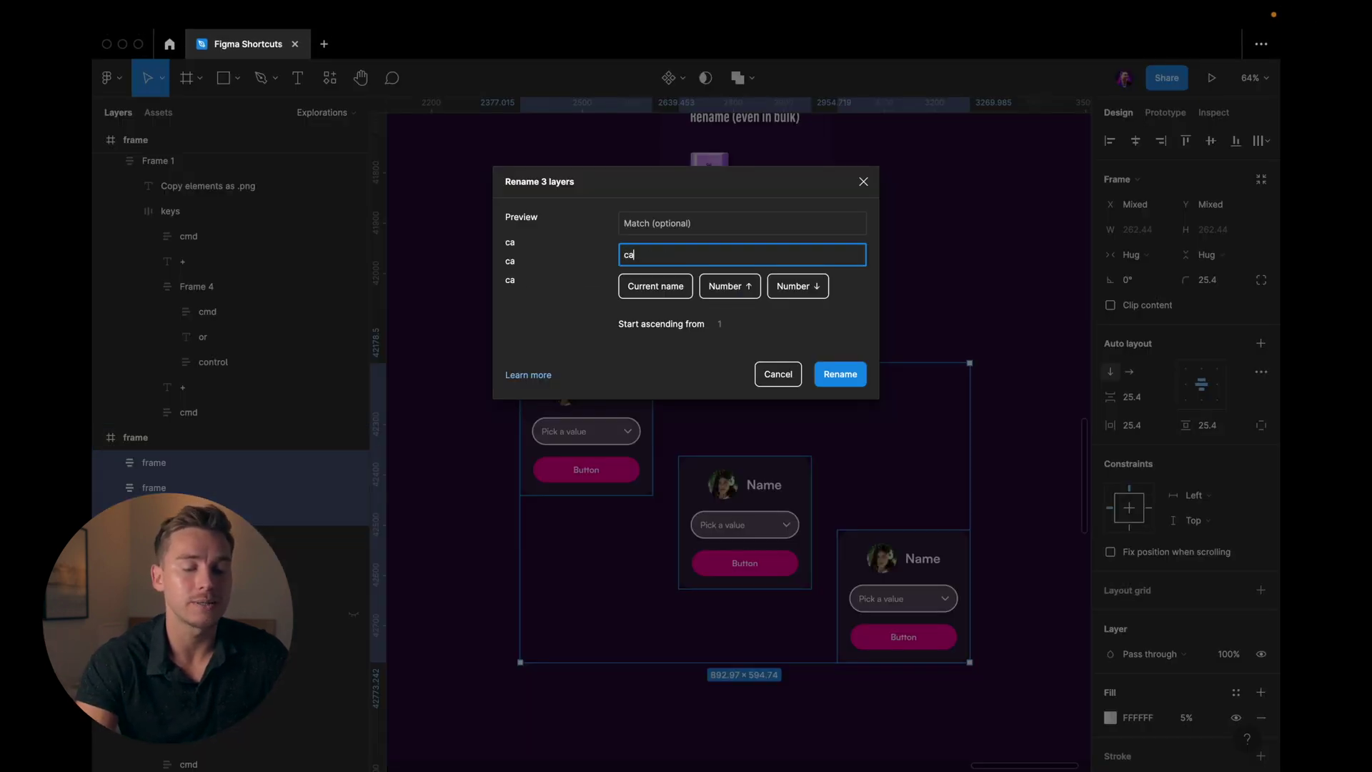
type("rd")
key("Return")
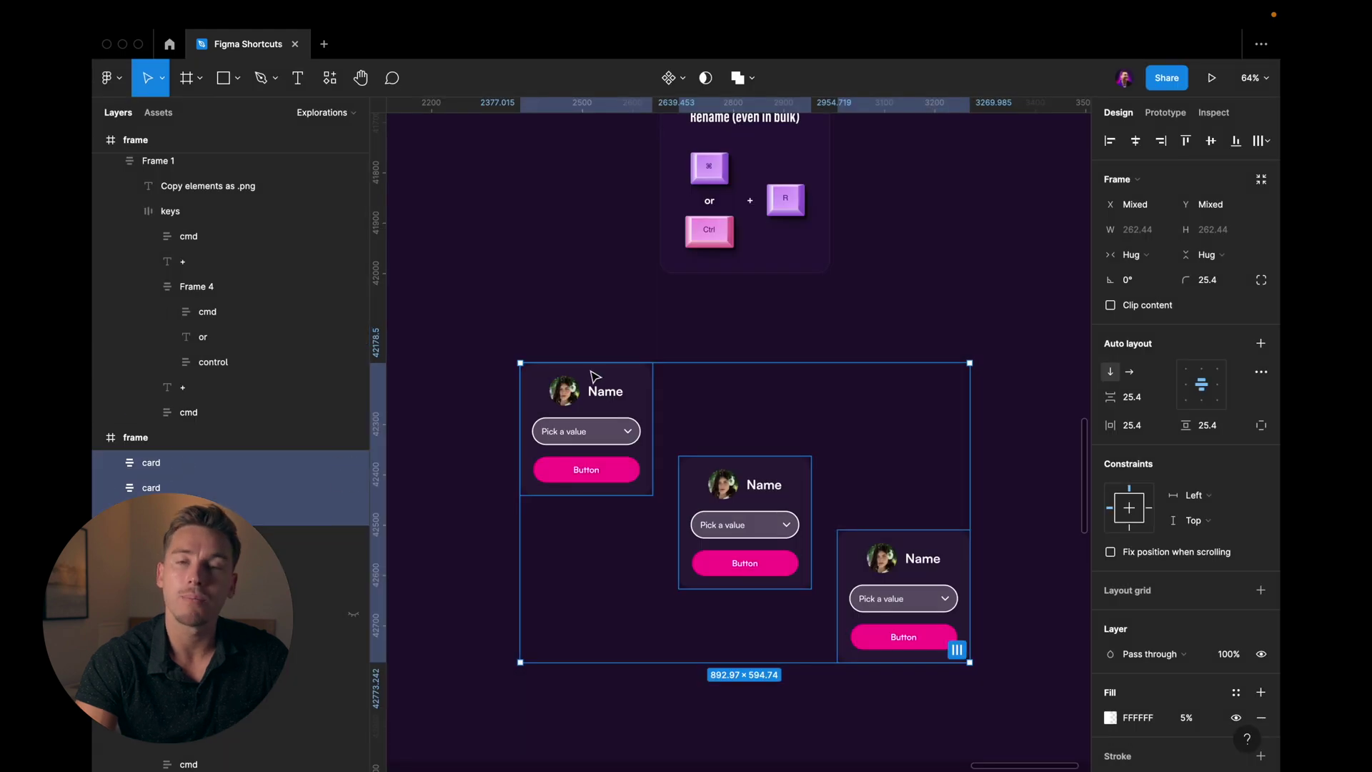